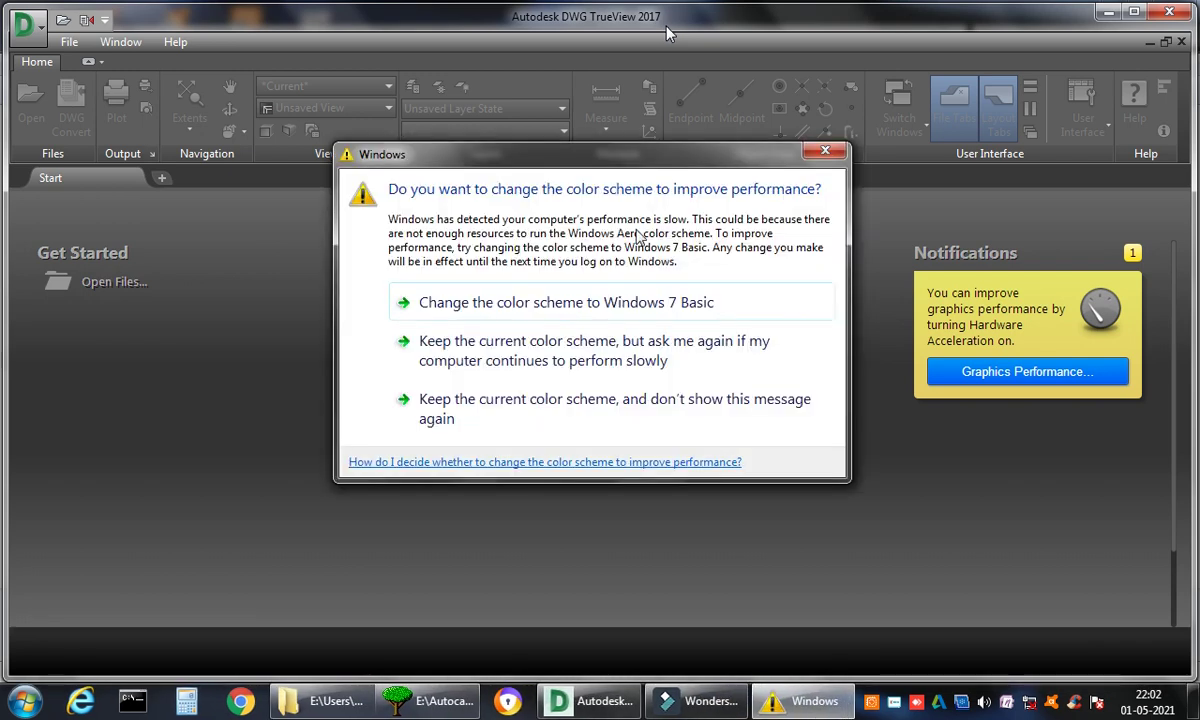
Step: Dismiss the Windows performance prompt by keeping the current color scheme with the option to be asked again
{"action": "left_click", "coordinate": [606, 374]}
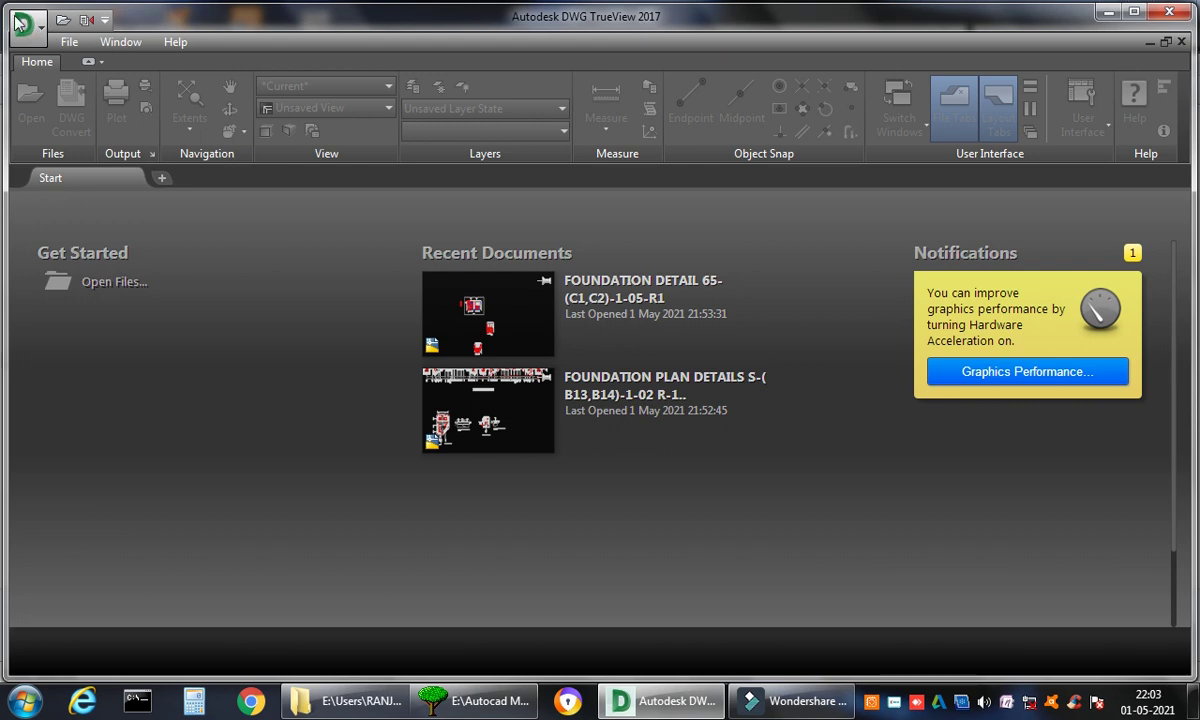
{"action": "left_click", "coordinate": [30, 27]}
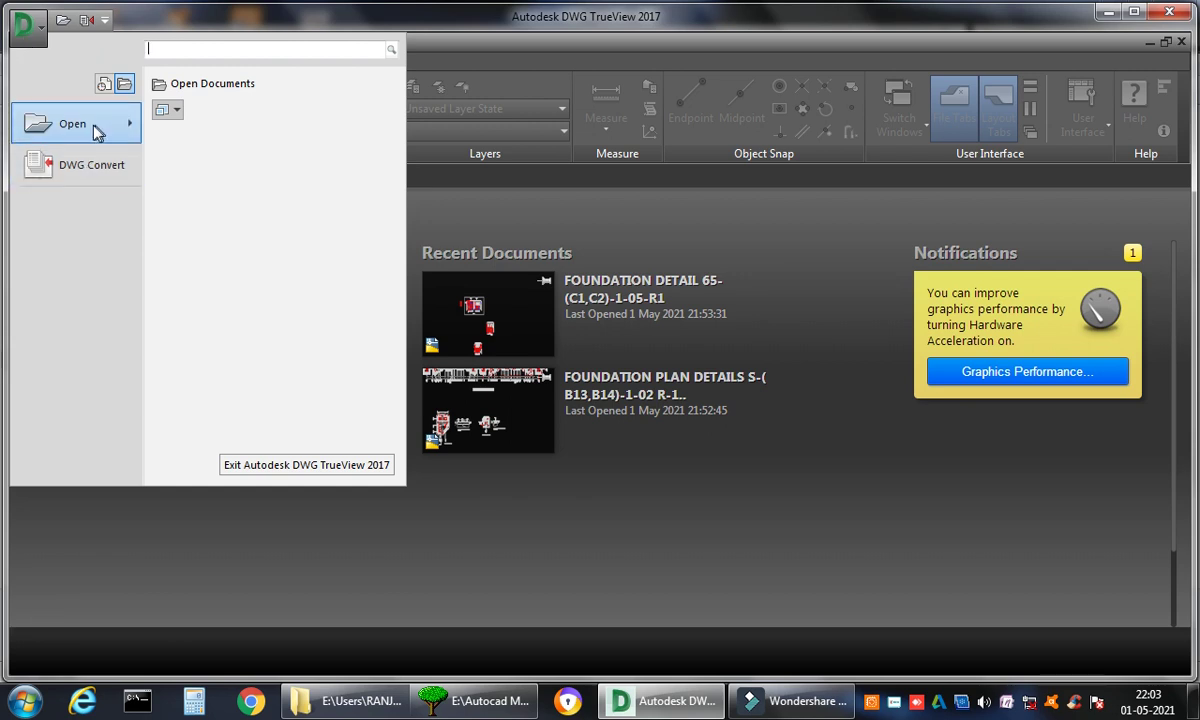
{"action": "mouse_move", "coordinate": [95, 131]}
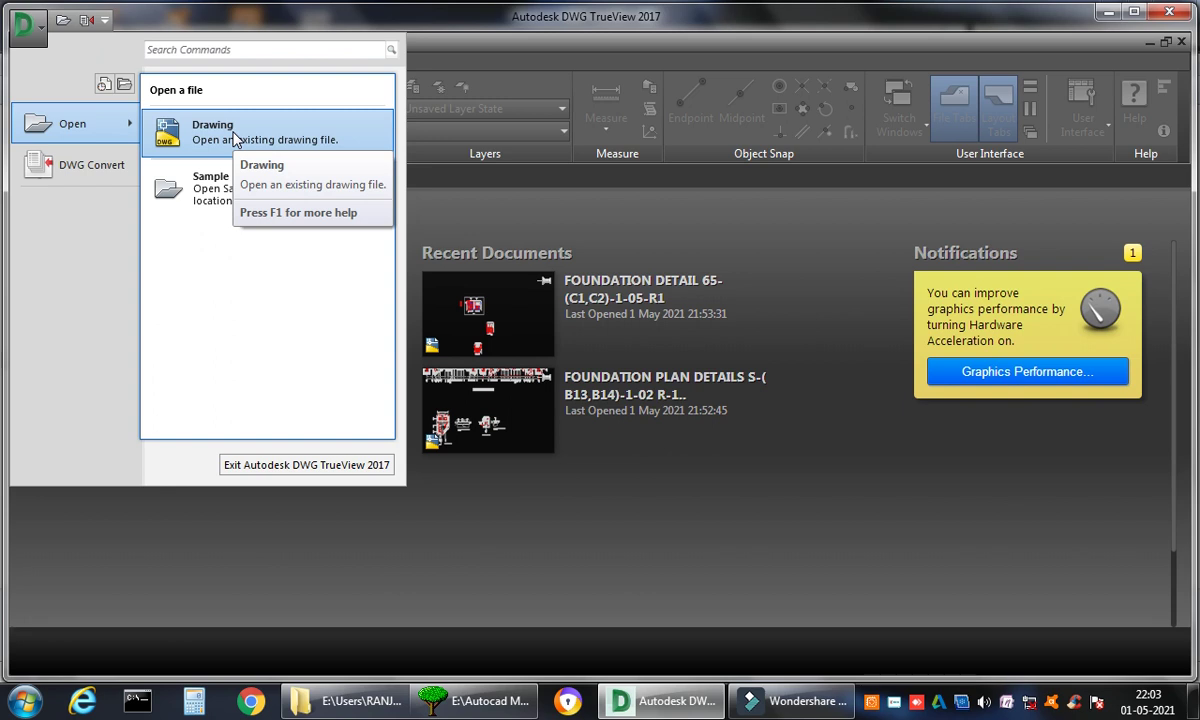
{"action": "left_click", "coordinate": [763, 234]}
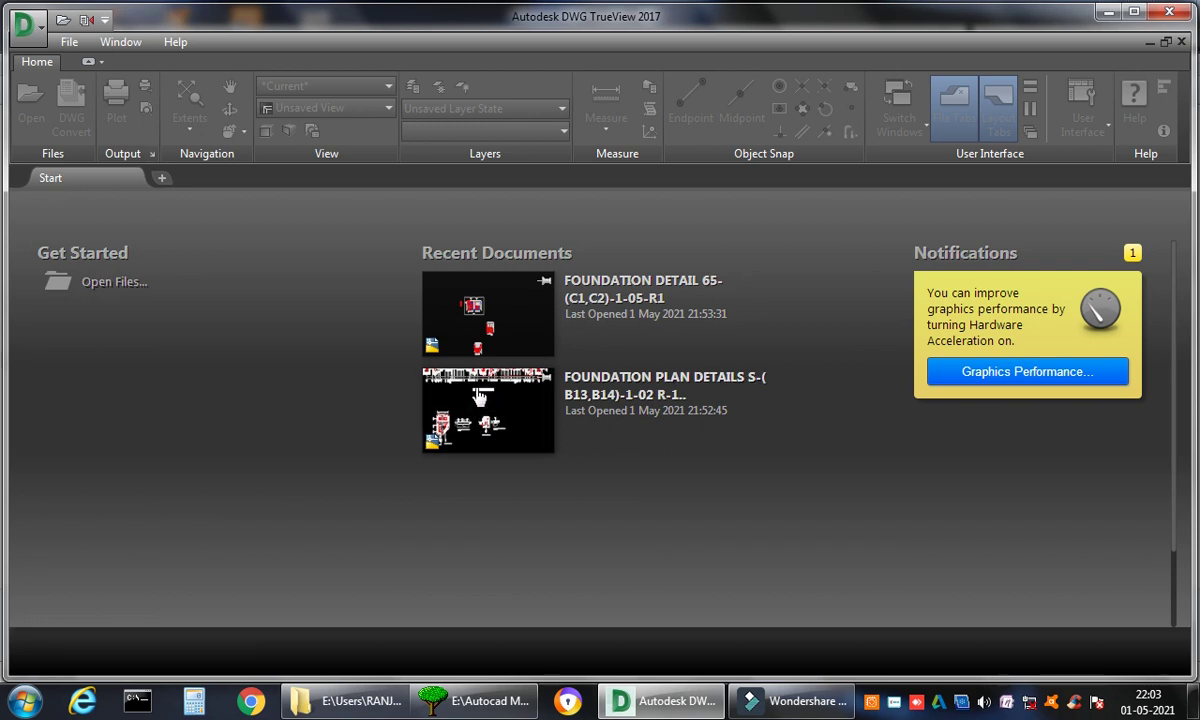
Step: Open the drawing FOUNDATION DETAIL 65-(C1,C2)-1-05-R1 from the Desktop
{"action": "left_click", "coordinate": [62, 20]}
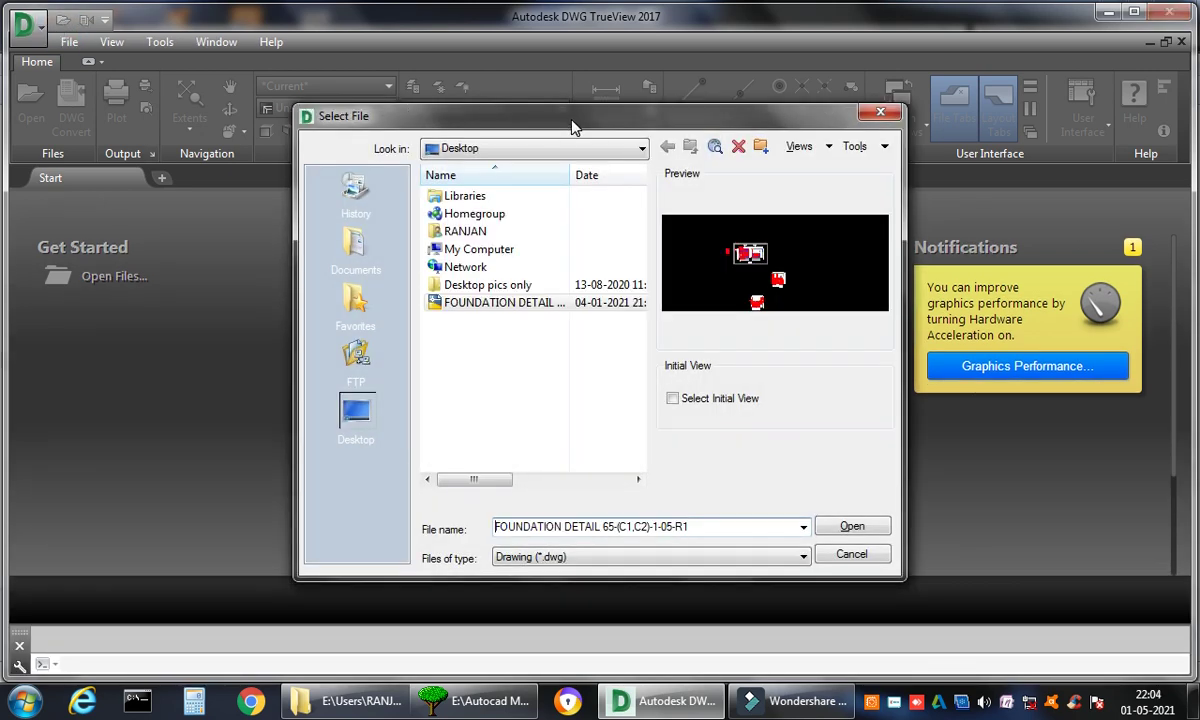
{"action": "left_click", "coordinate": [570, 119]}
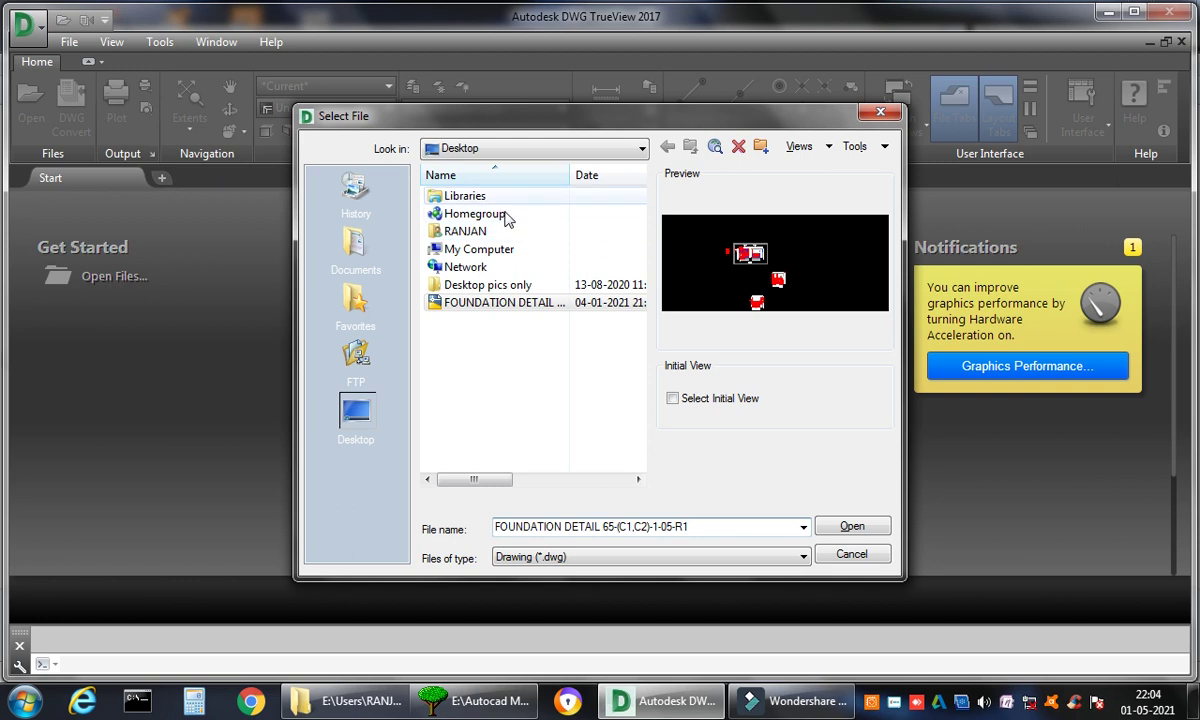
{"action": "left_click", "coordinate": [500, 303]}
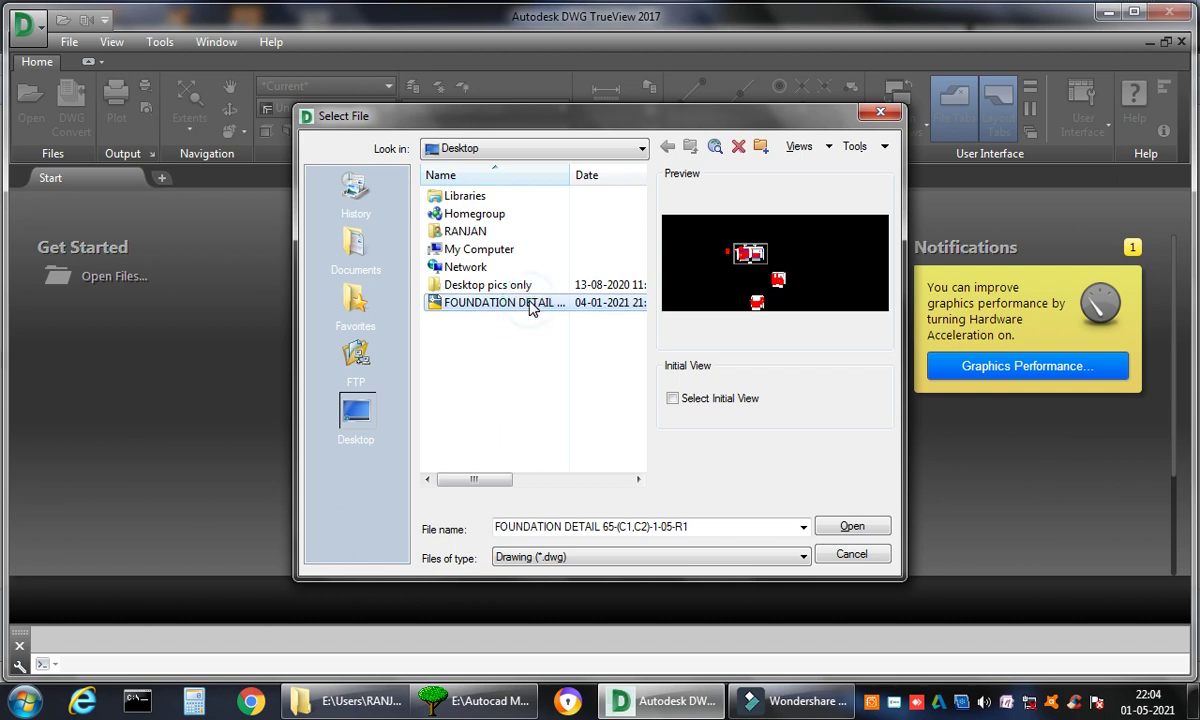
{"action": "right_click", "coordinate": [531, 306]}
{"action": "left_click", "coordinate": [606, 154]}
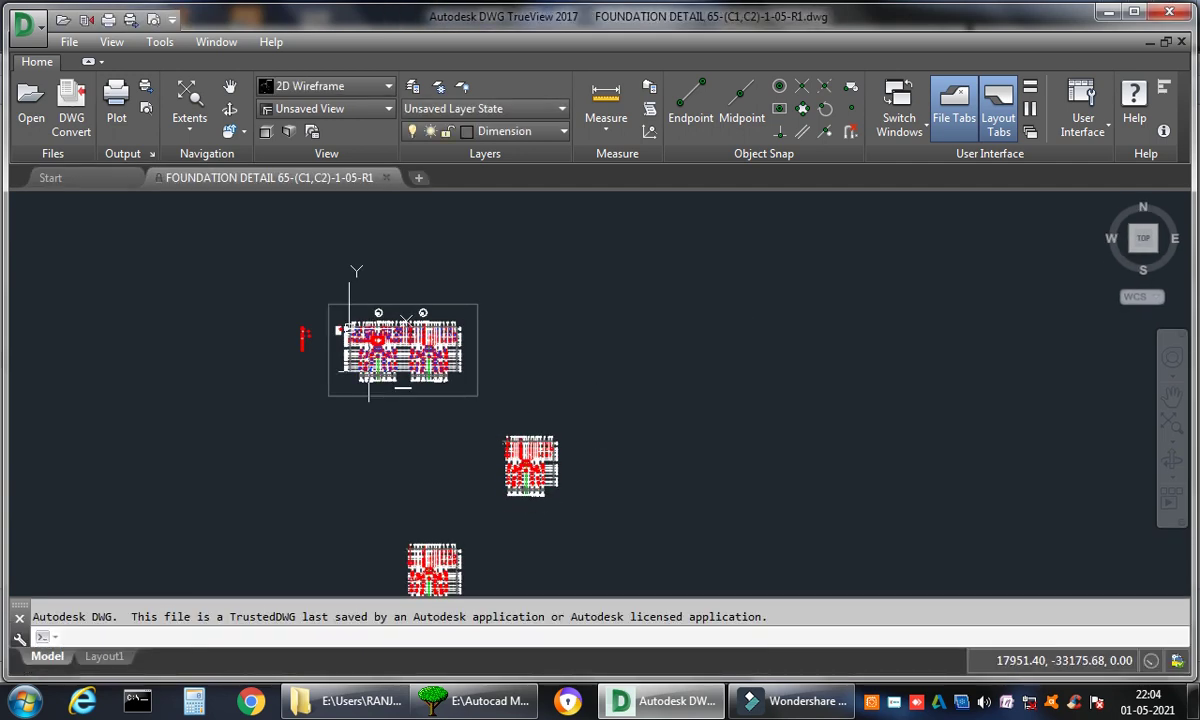
Step: Examine the column layout plan's grid labels, columns and dimensions in blocks C2 and C1
{"action": "scroll", "coordinate": [365, 359], "scroll_direction": "up", "scroll_amount": 6}
{"action": "scroll", "coordinate": [345, 312], "scroll_direction": "up", "scroll_amount": 2}
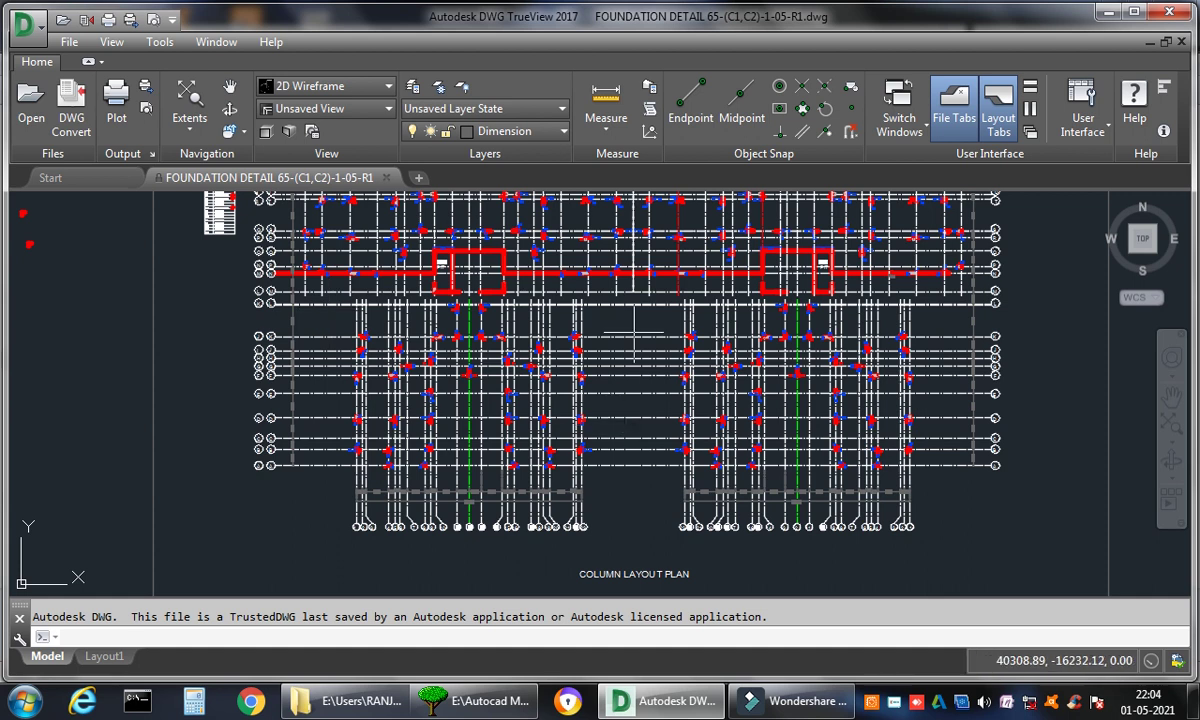
{"action": "middle_click_drag", "start_coordinate": [275, 200], "coordinate": [315, 290]}
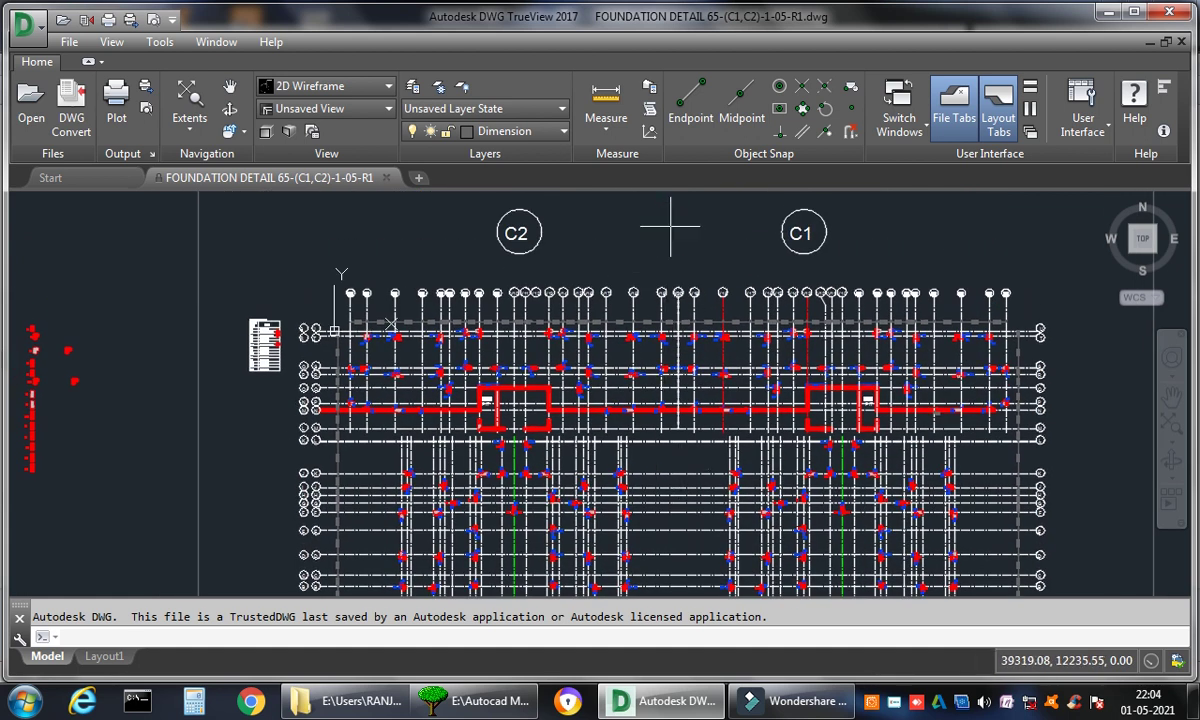
{"action": "middle_click_drag", "start_coordinate": [676, 257], "coordinate": [675, 290]}
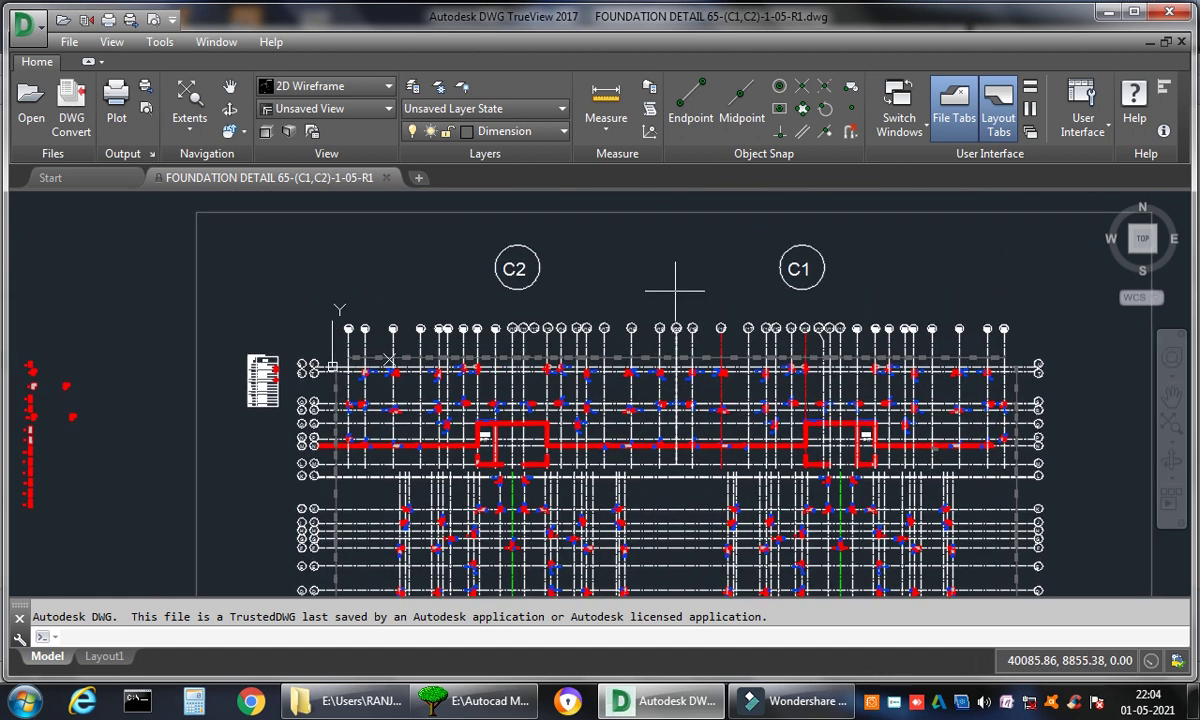
{"action": "scroll", "coordinate": [678, 302], "scroll_direction": "up", "scroll_amount": 10}
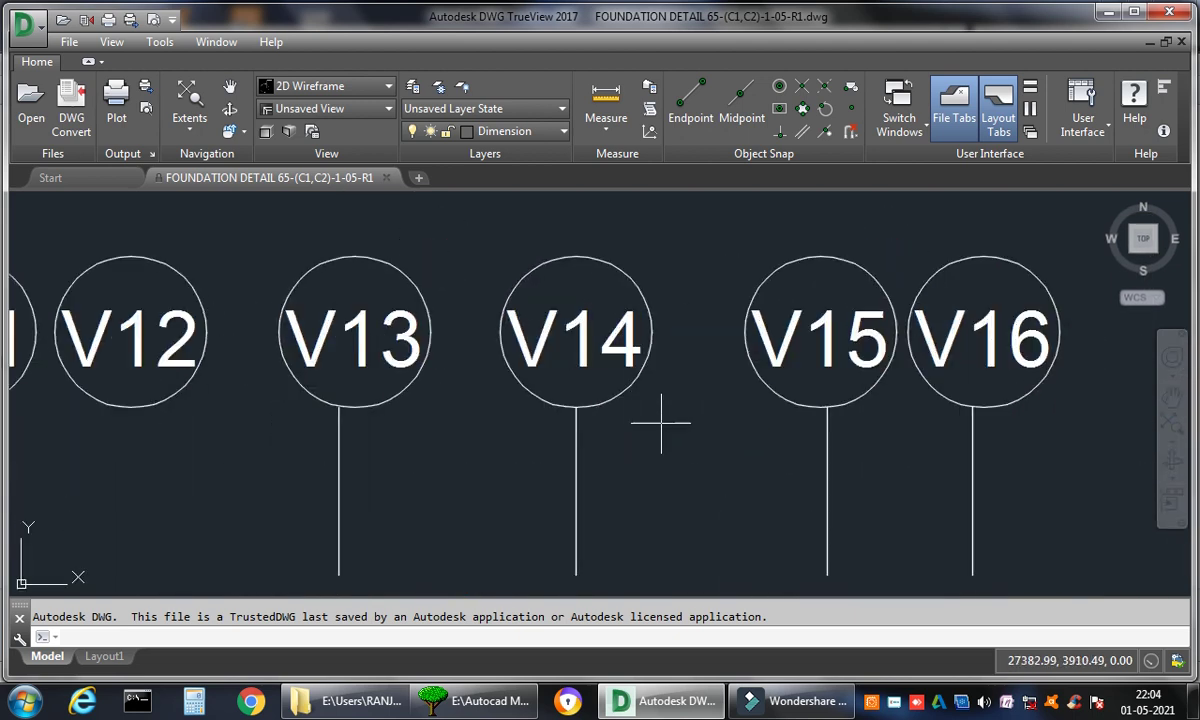
{"action": "middle_click_drag", "start_coordinate": [661, 422], "coordinate": [431, 330]}
{"action": "scroll", "coordinate": [477, 343], "scroll_direction": "down", "scroll_amount": 10}
{"action": "middle_click_drag", "start_coordinate": [715, 413], "coordinate": [530, 250]}
{"action": "scroll", "coordinate": [691, 498], "scroll_direction": "up", "scroll_amount": 8}
{"action": "middle_click_drag", "start_coordinate": [691, 498], "coordinate": [635, 391]}
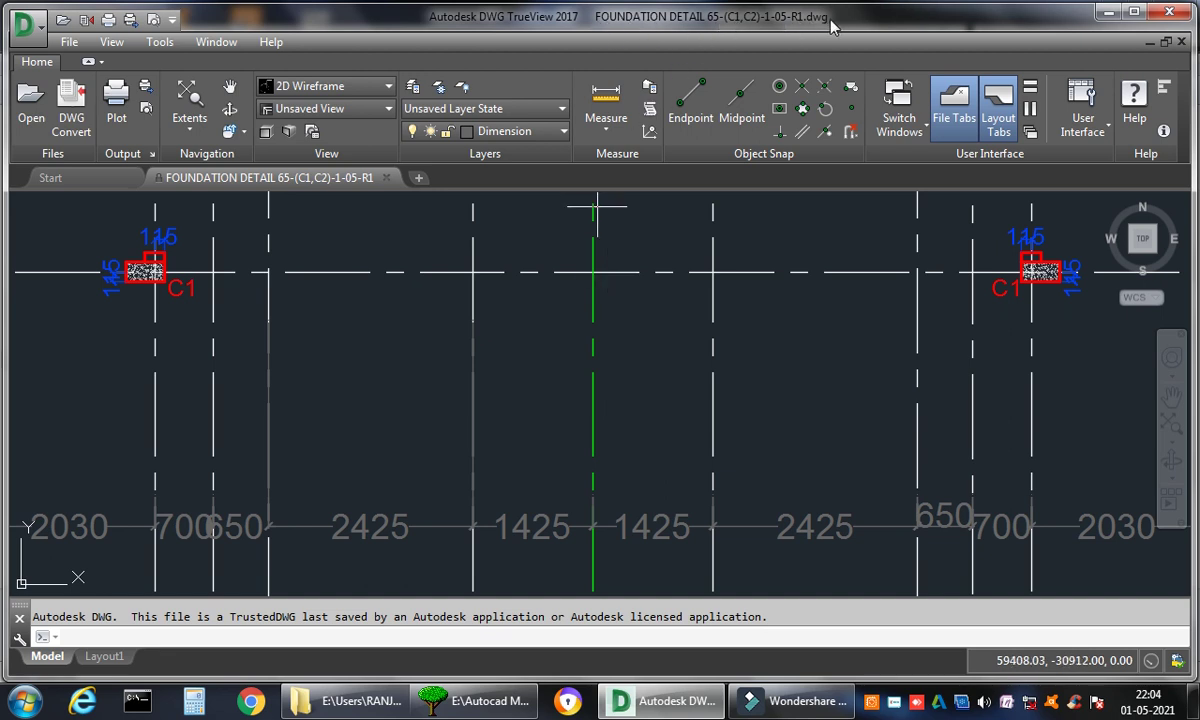
Step: Look over the separate grid plan outside the frame, returning to the whole framed column layout plan
{"action": "scroll", "coordinate": [549, 340], "scroll_direction": "down", "scroll_amount": 5}
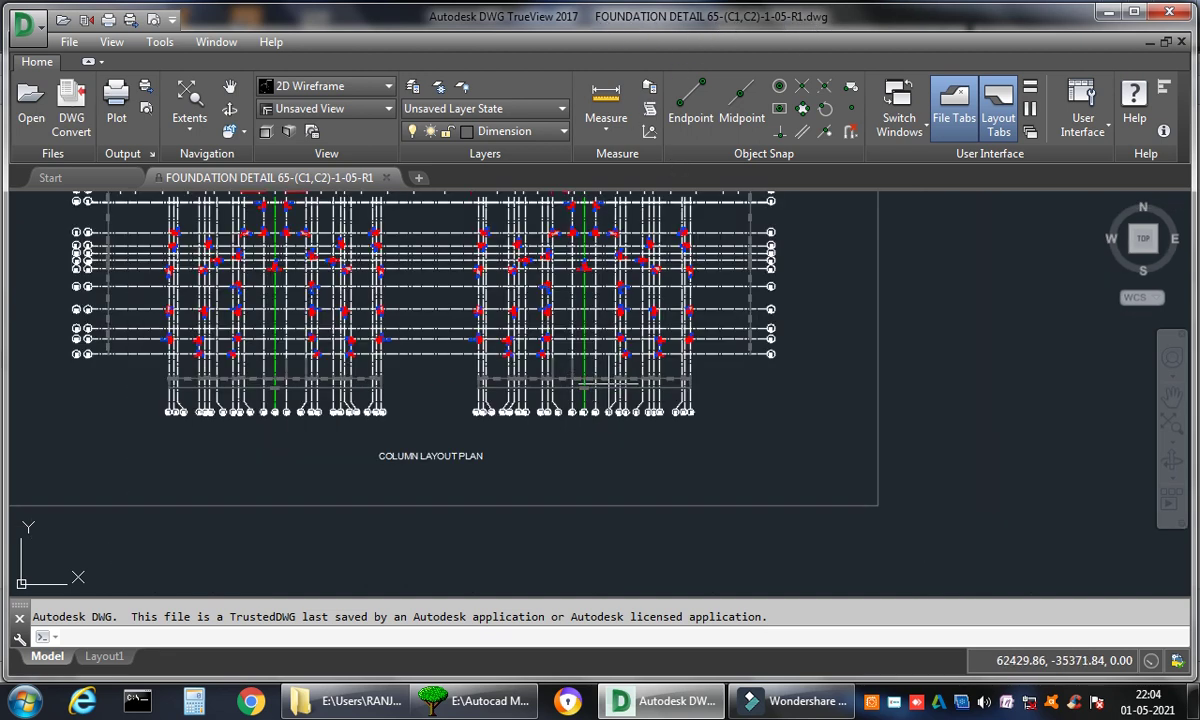
{"action": "scroll", "coordinate": [575, 355], "scroll_direction": "down", "scroll_amount": 8}
{"action": "scroll", "coordinate": [670, 445], "scroll_direction": "up", "scroll_amount": 4}
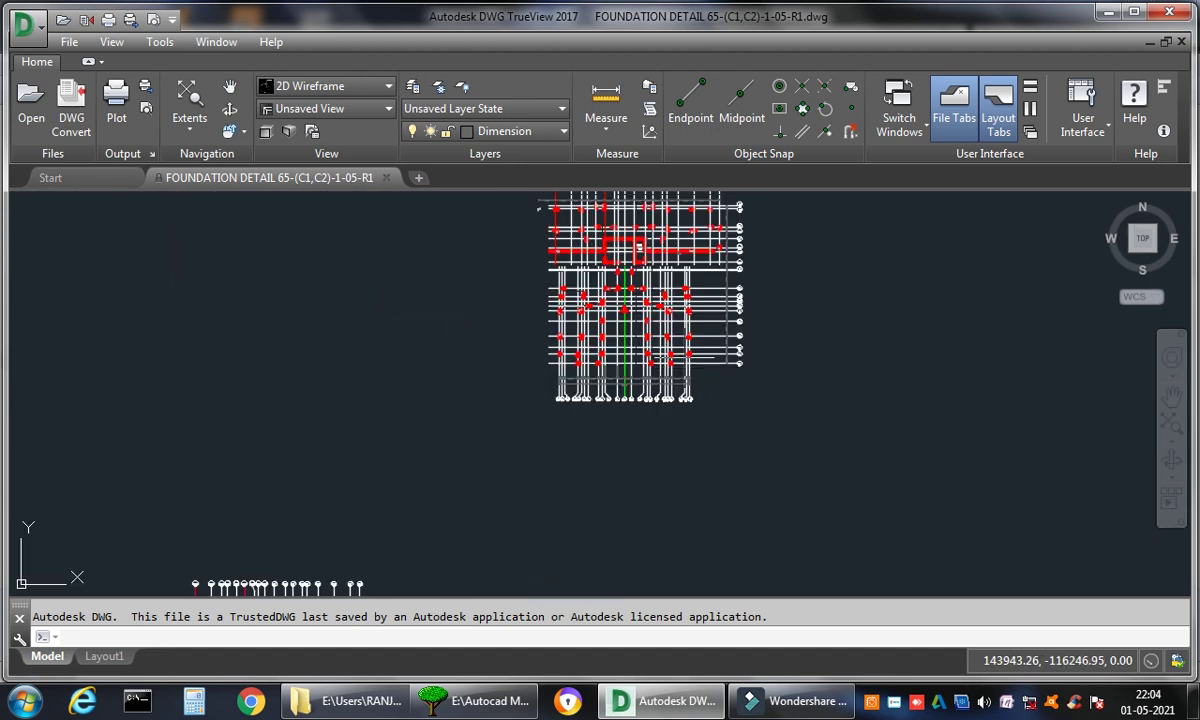
{"action": "scroll", "coordinate": [616, 241], "scroll_direction": "up", "scroll_amount": 5}
{"action": "scroll", "coordinate": [616, 367], "scroll_direction": "down", "scroll_amount": 7}
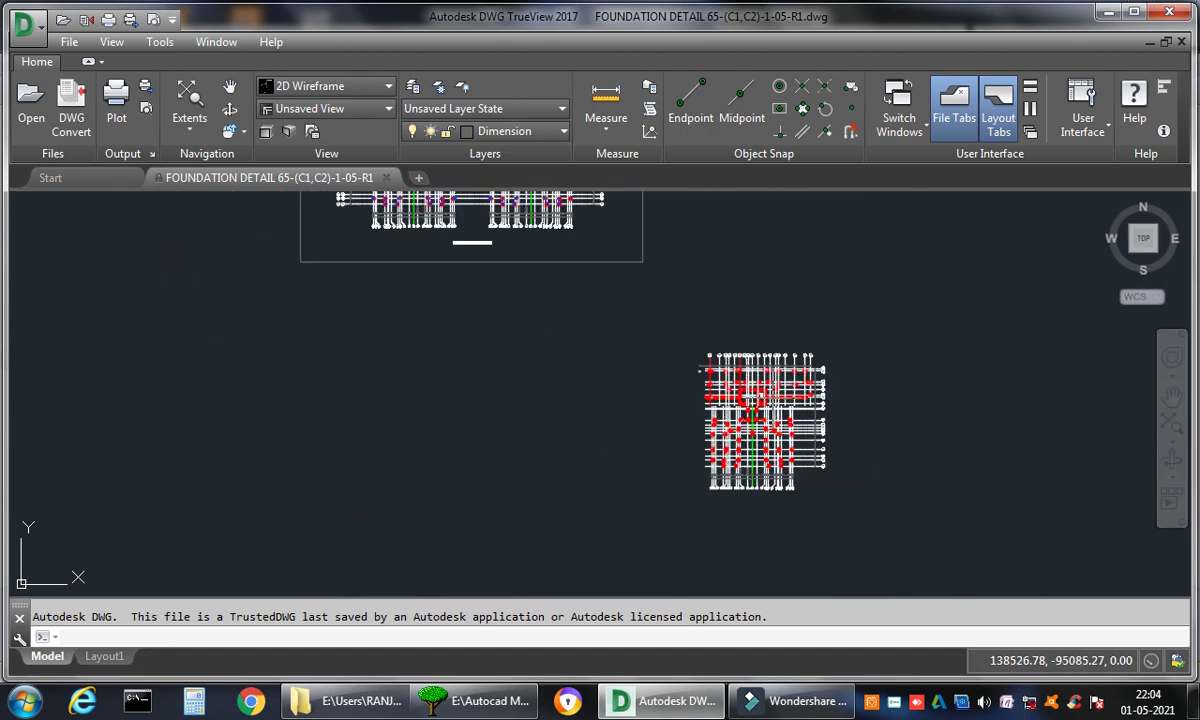
{"action": "middle_click_drag", "start_coordinate": [544, 340], "coordinate": [710, 561]}
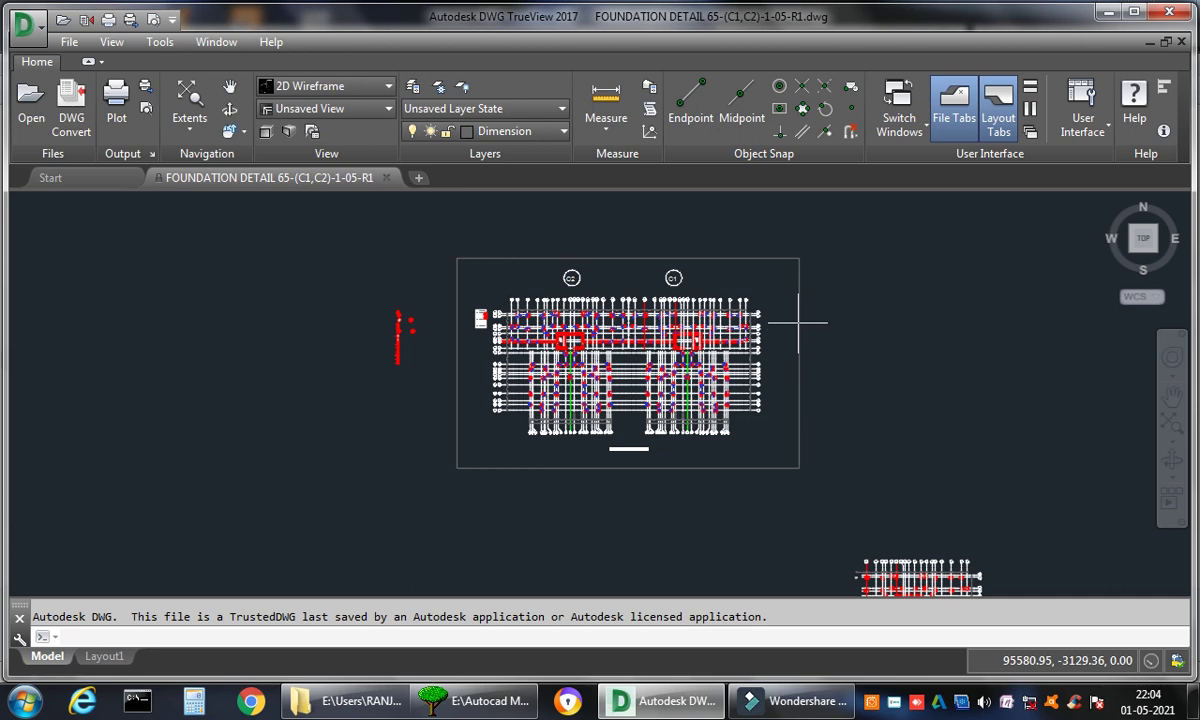
{"action": "scroll", "coordinate": [798, 323], "scroll_direction": "up", "scroll_amount": 2}
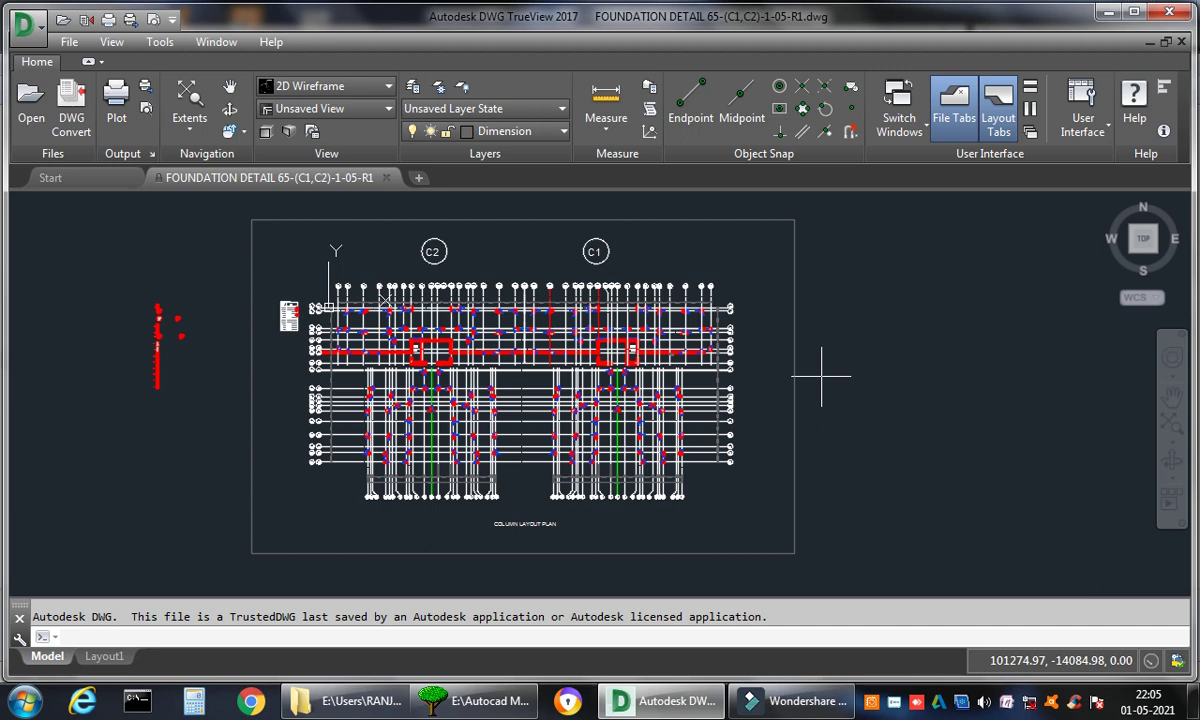
Step: Open the Plot settings for the model, keeping the current color scheme if Windows asks about performance
{"action": "left_click", "coordinate": [28, 25]}
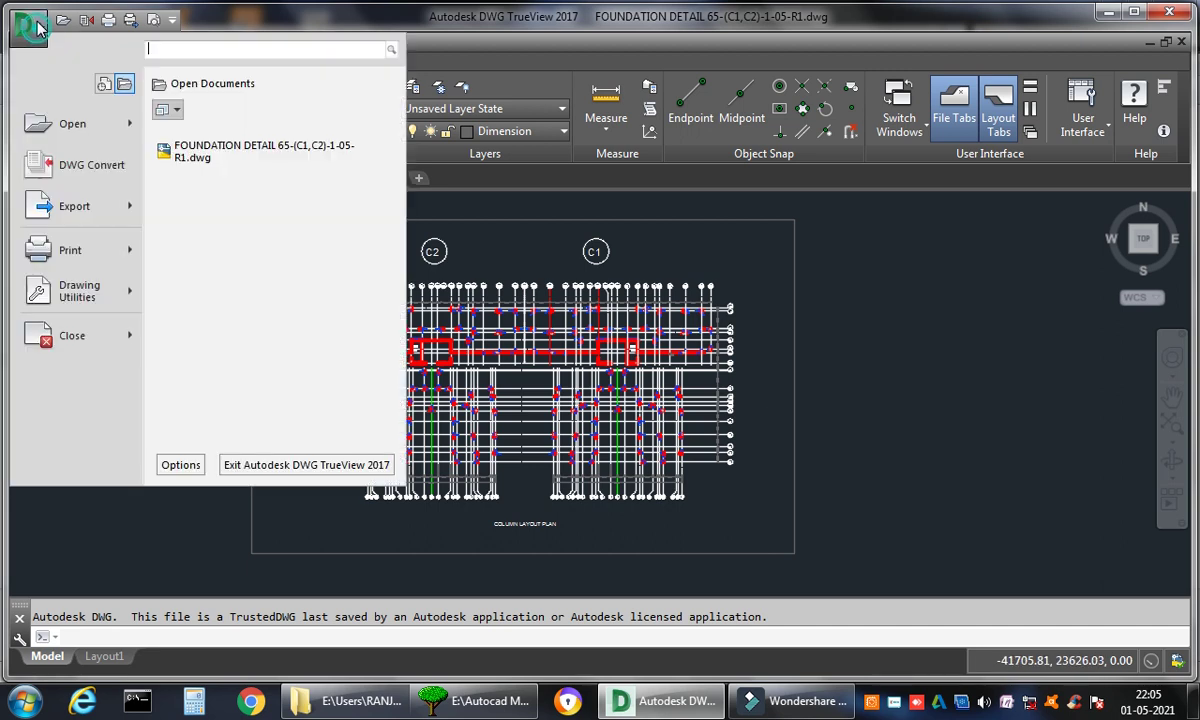
{"action": "left_click", "coordinate": [134, 251]}
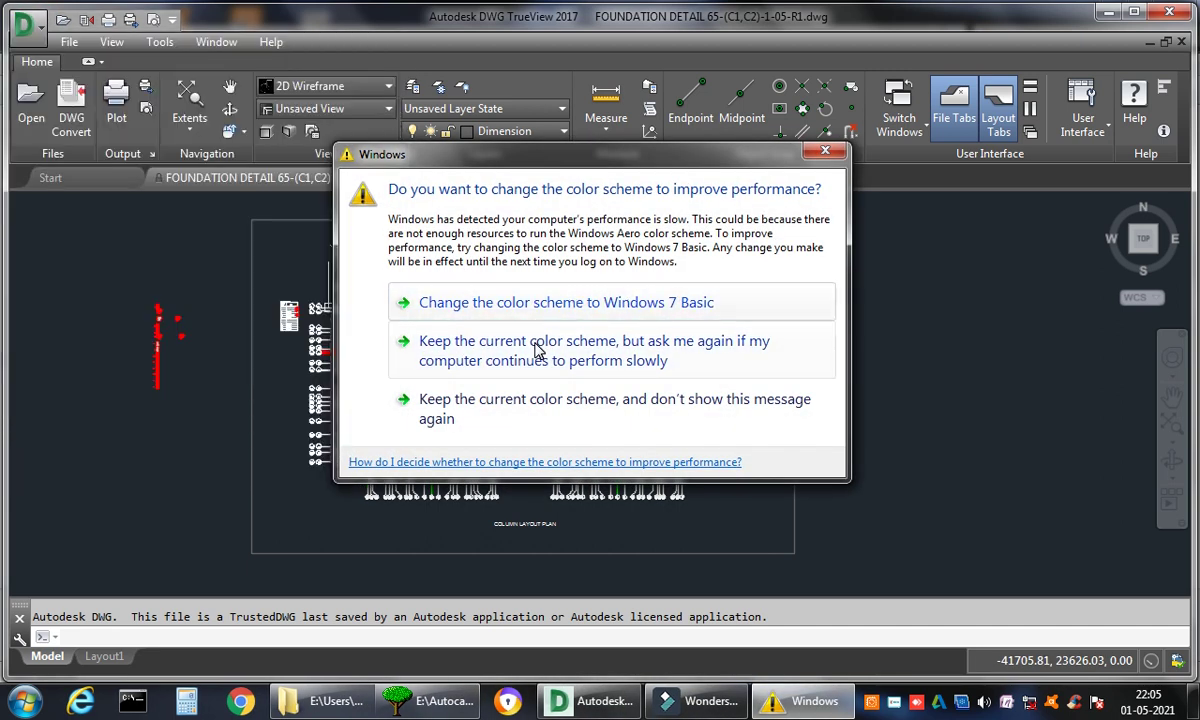
{"action": "left_click", "coordinate": [544, 341]}
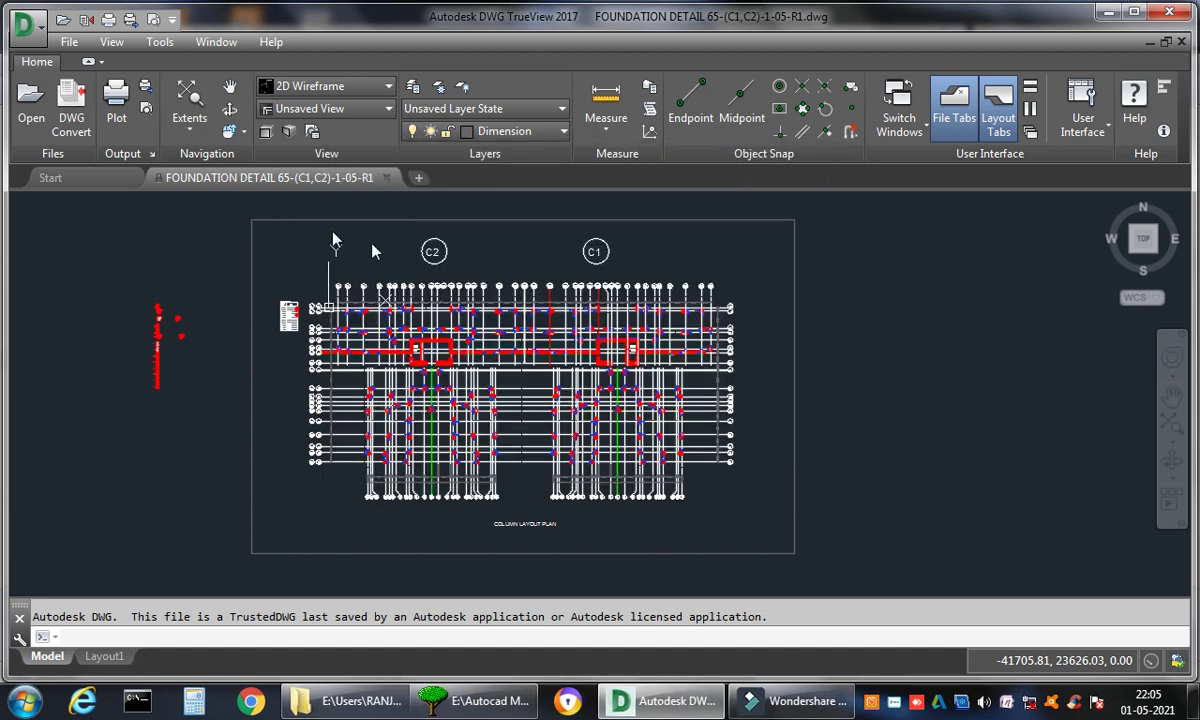
{"action": "left_click", "coordinate": [25, 25]}
{"action": "left_click", "coordinate": [131, 250]}
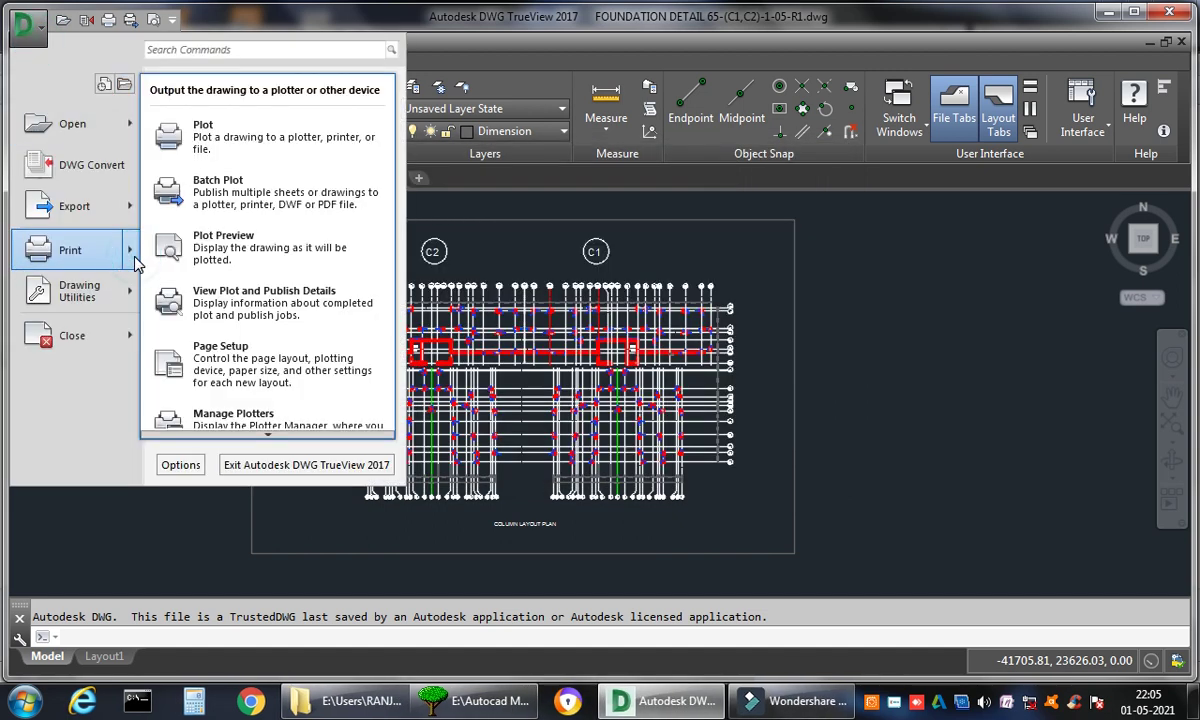
{"action": "left_click", "coordinate": [229, 134]}
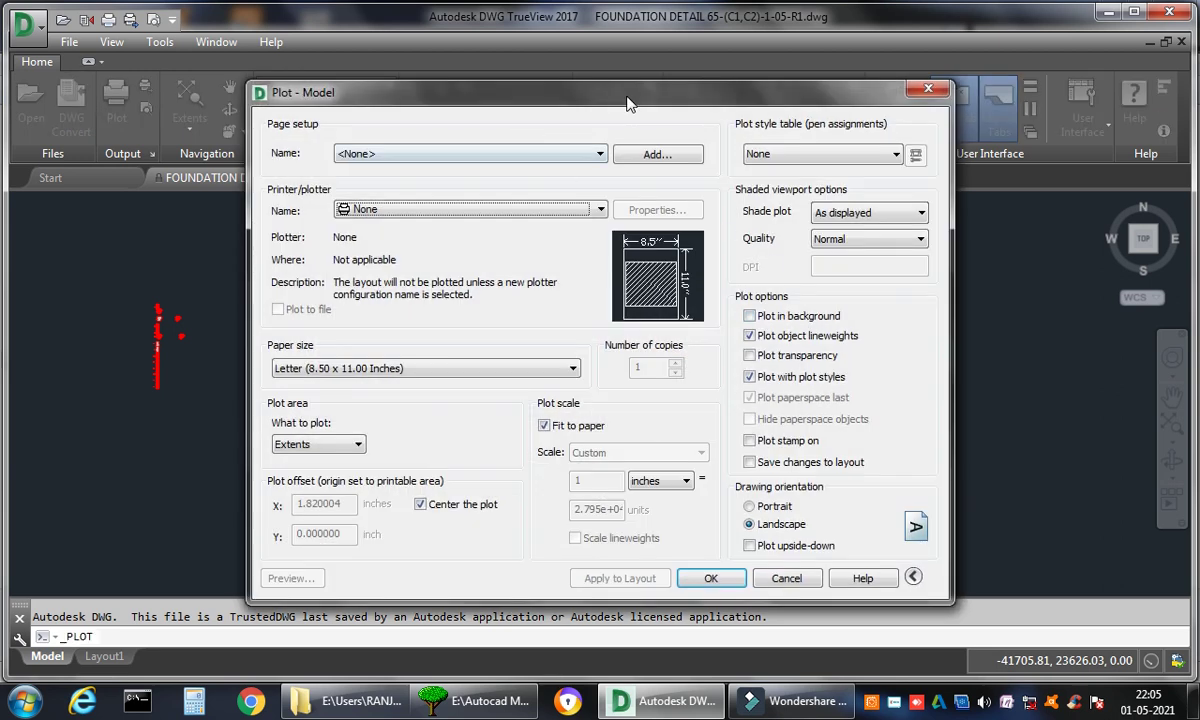
Step: Configure the plot from the previous plot's page setup with the DWG To PDF.pc3 plotter and the shade plot As displayed
{"action": "left_click_drag", "start_coordinate": [590, 95], "coordinate": [587, 90]}
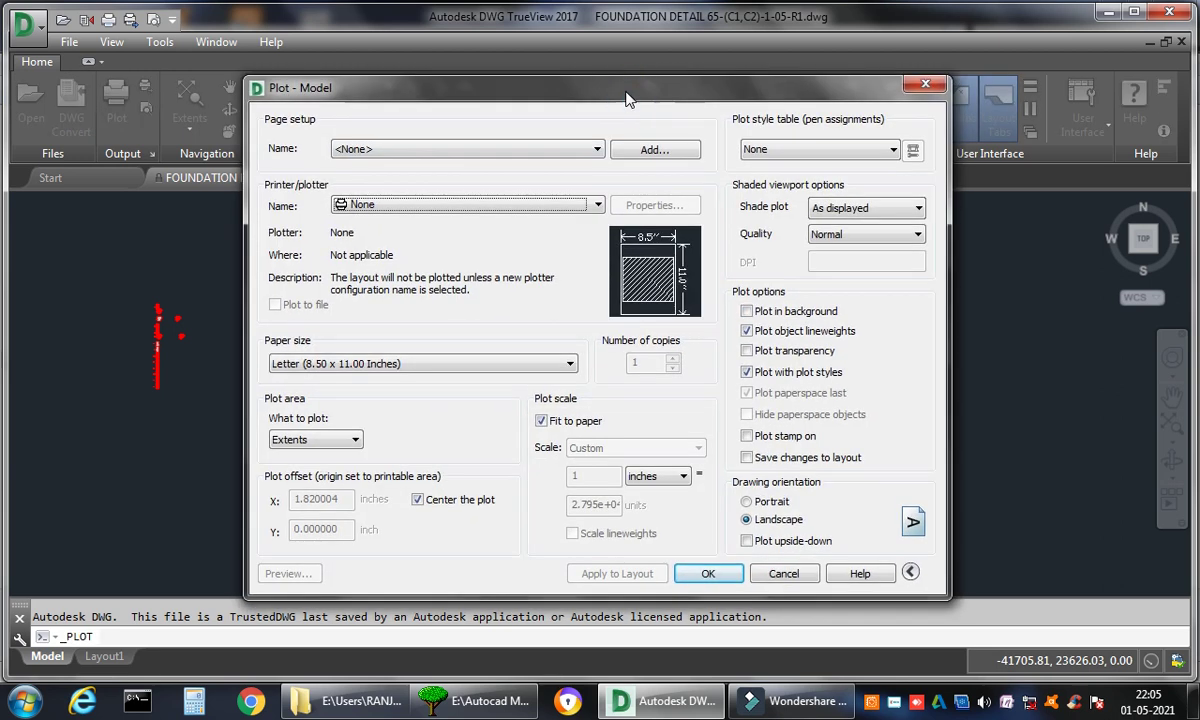
{"action": "left_click", "coordinate": [596, 149]}
{"action": "left_click", "coordinate": [578, 178]}
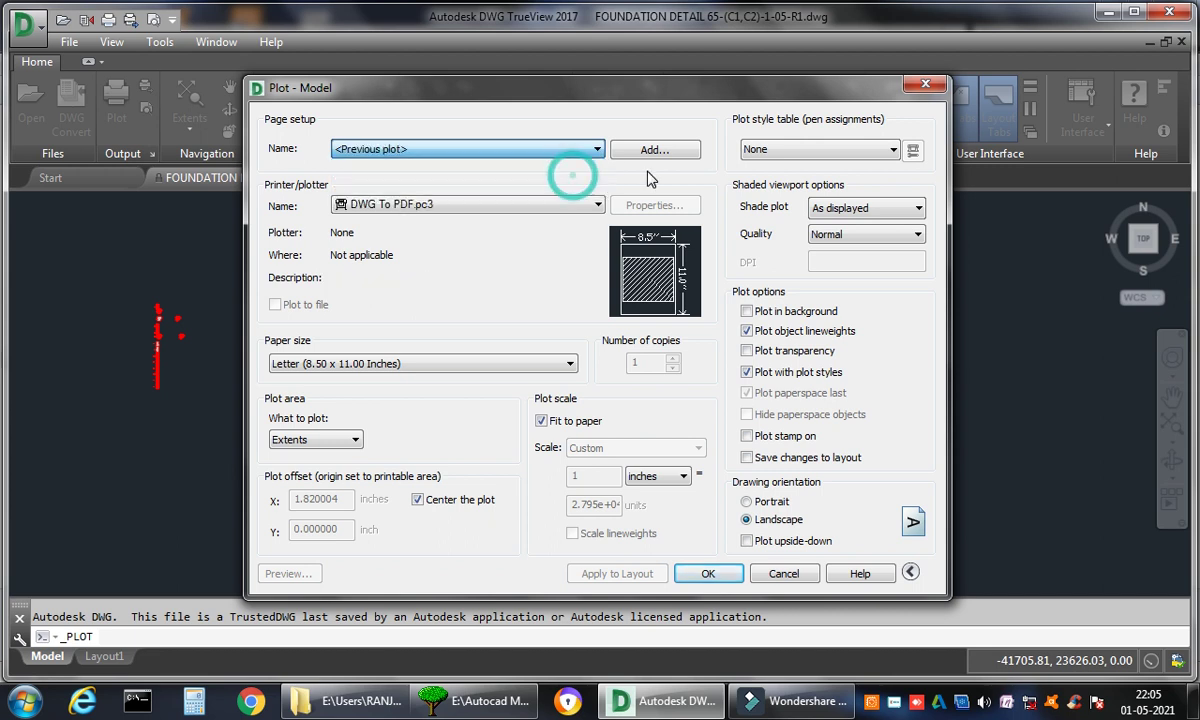
{"action": "left_click", "coordinate": [430, 204]}
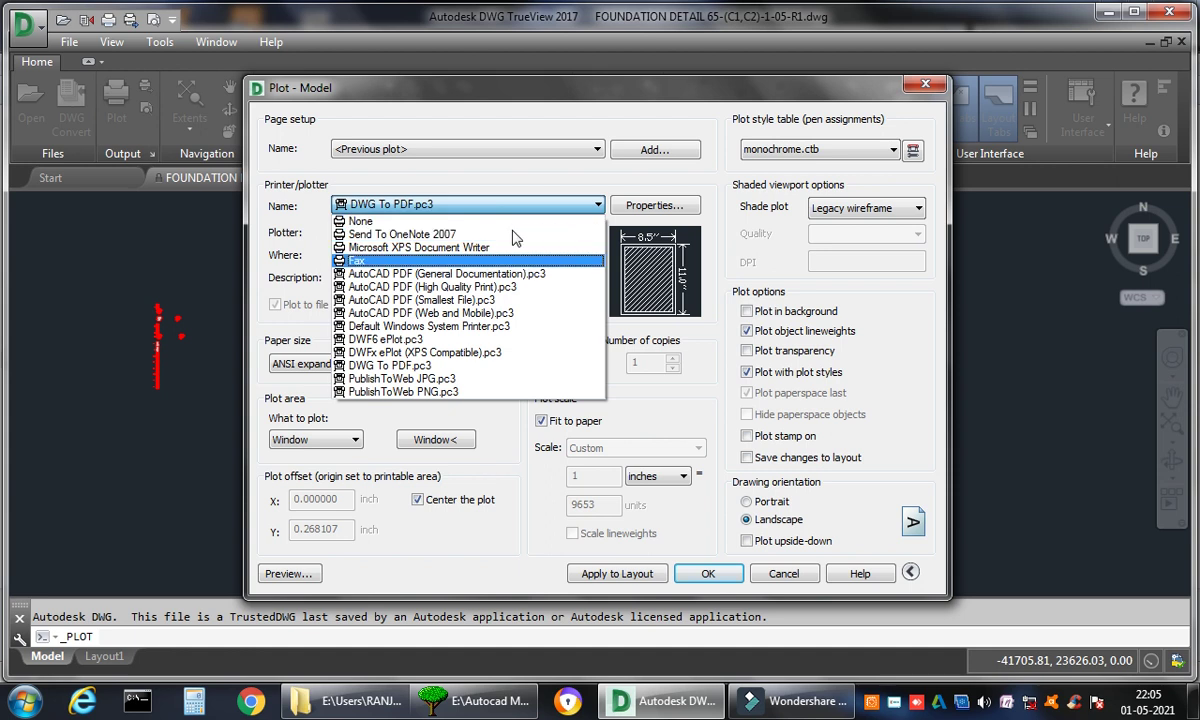
{"action": "left_click", "coordinate": [410, 366]}
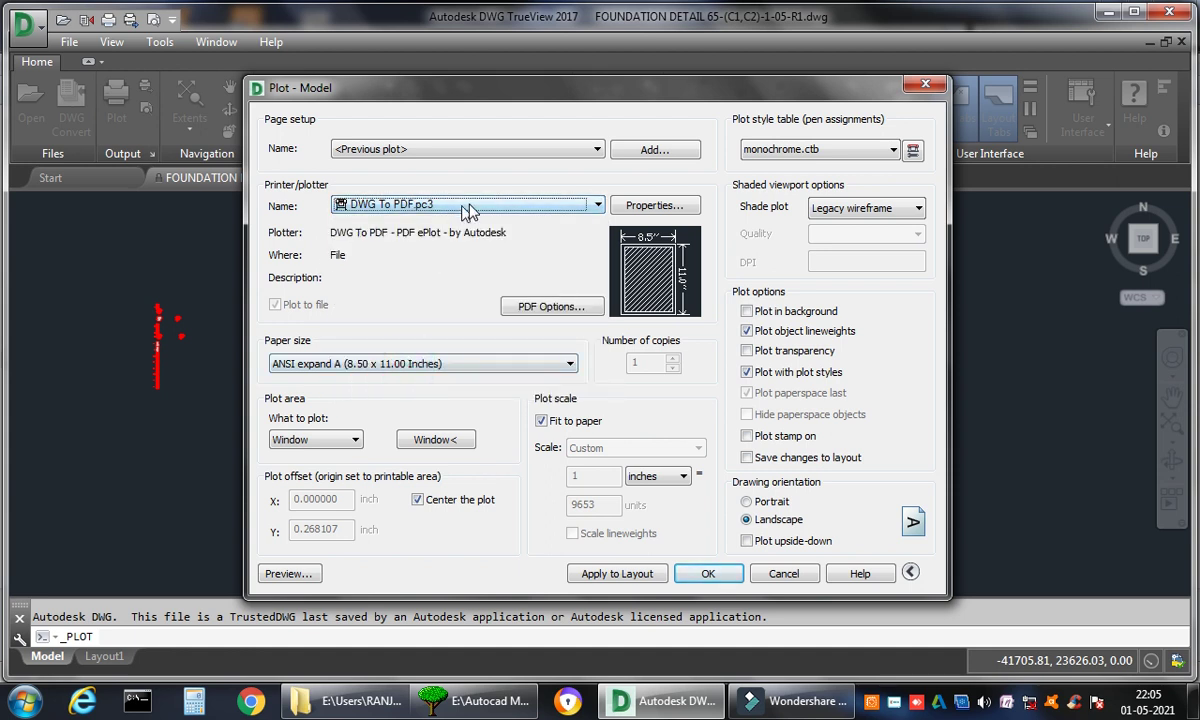
{"action": "left_click", "coordinate": [849, 208]}
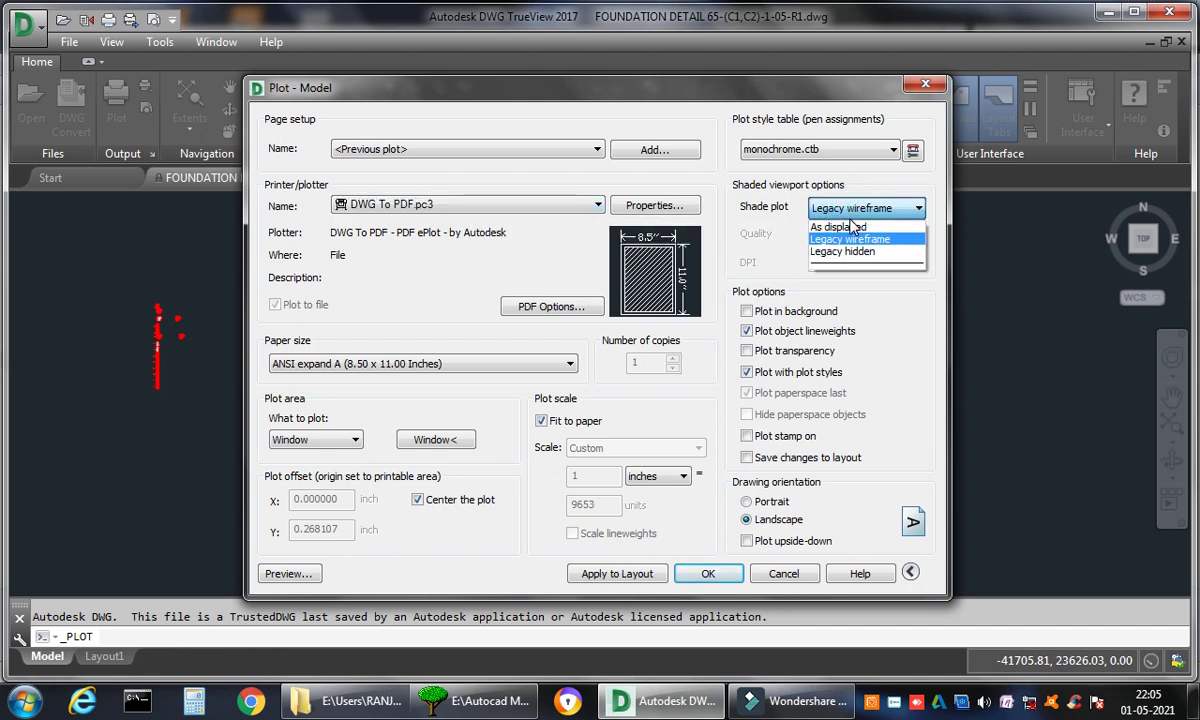
{"action": "left_click", "coordinate": [849, 226]}
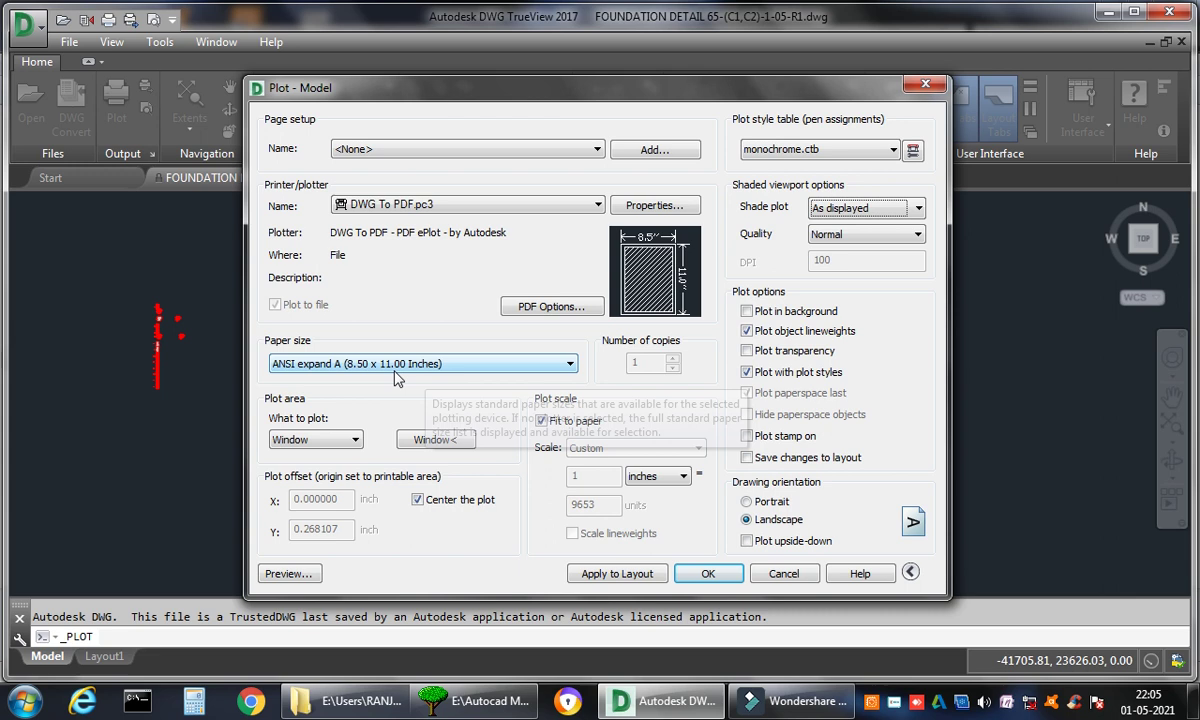
Step: Define the plot window from corner to opposite corner of the frame around the column layout plan
{"action": "left_click", "coordinate": [416, 441]}
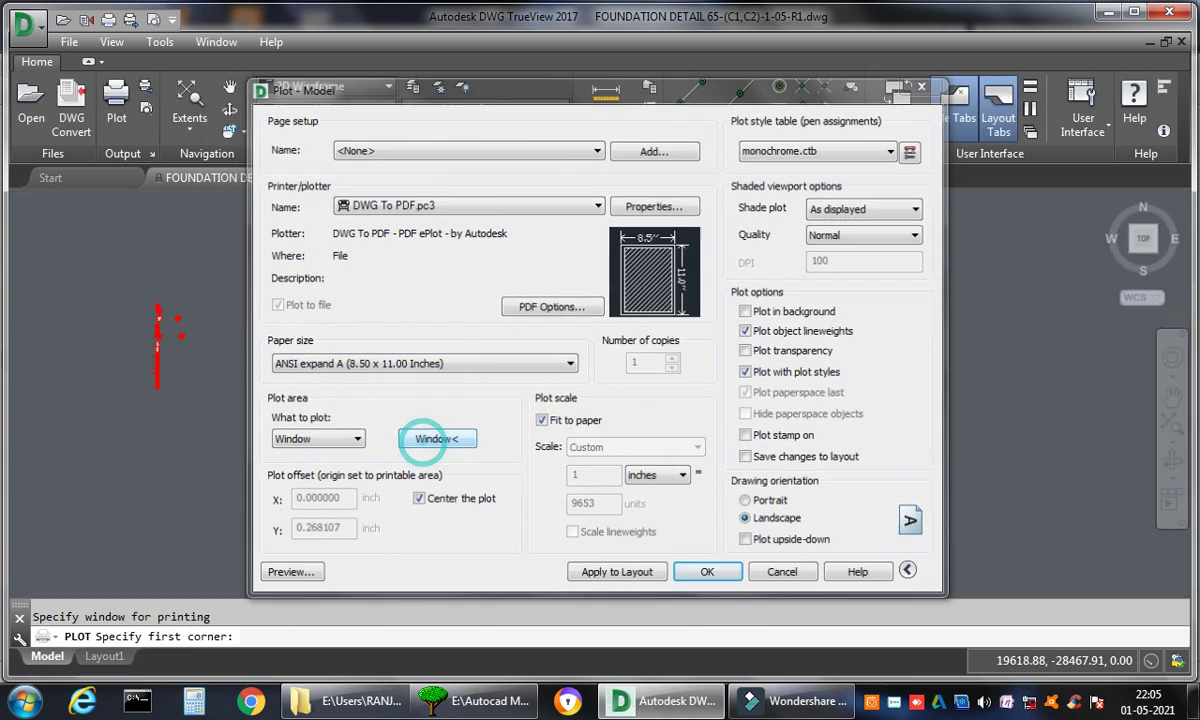
{"action": "left_click", "coordinate": [251, 219]}
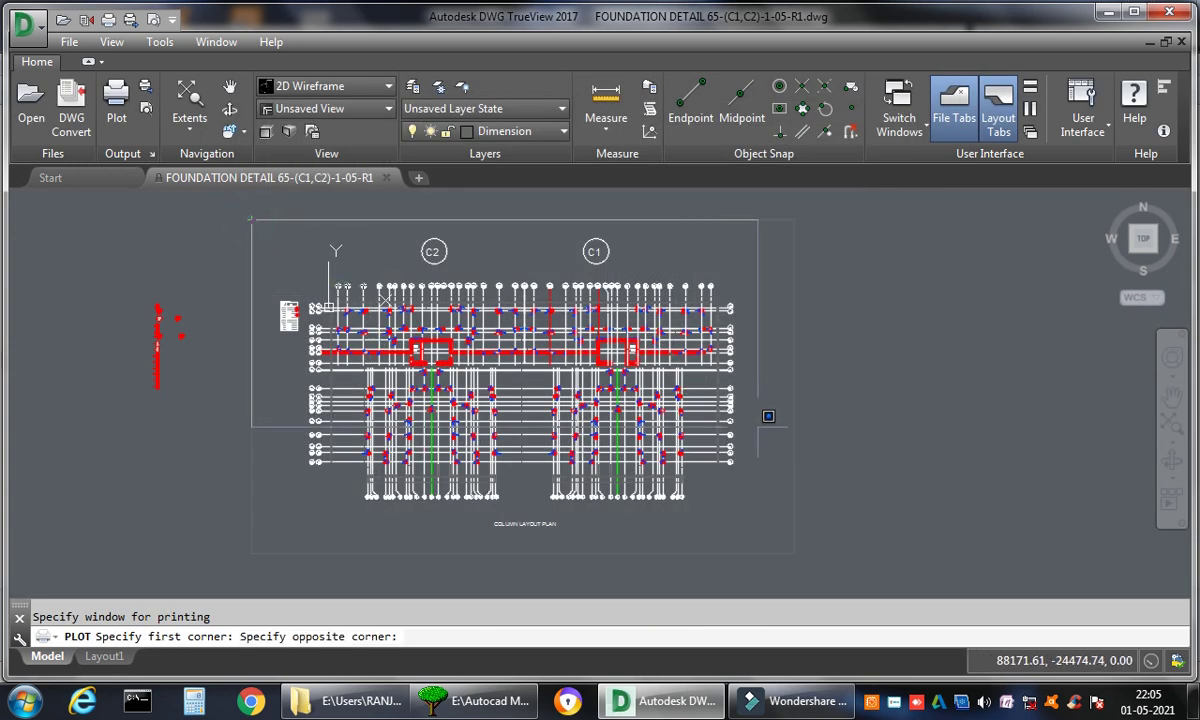
{"action": "scroll", "coordinate": [772, 450], "scroll_direction": "down", "scroll_amount": 4}
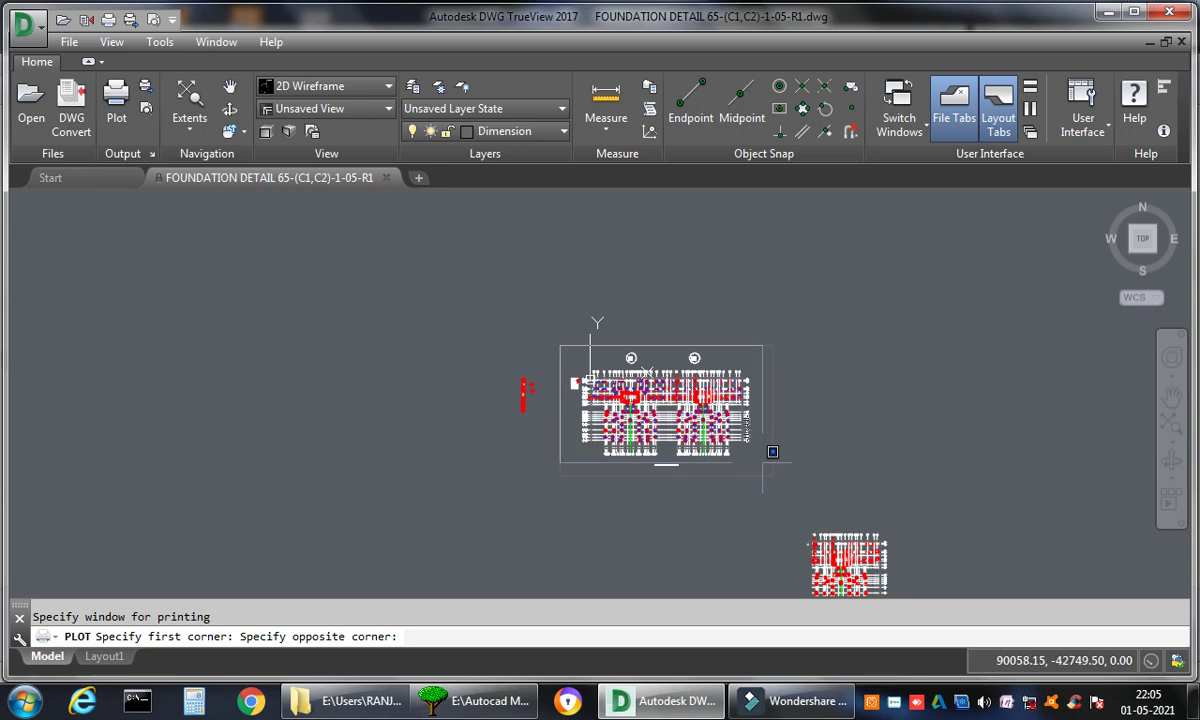
{"action": "left_click", "coordinate": [772, 476]}
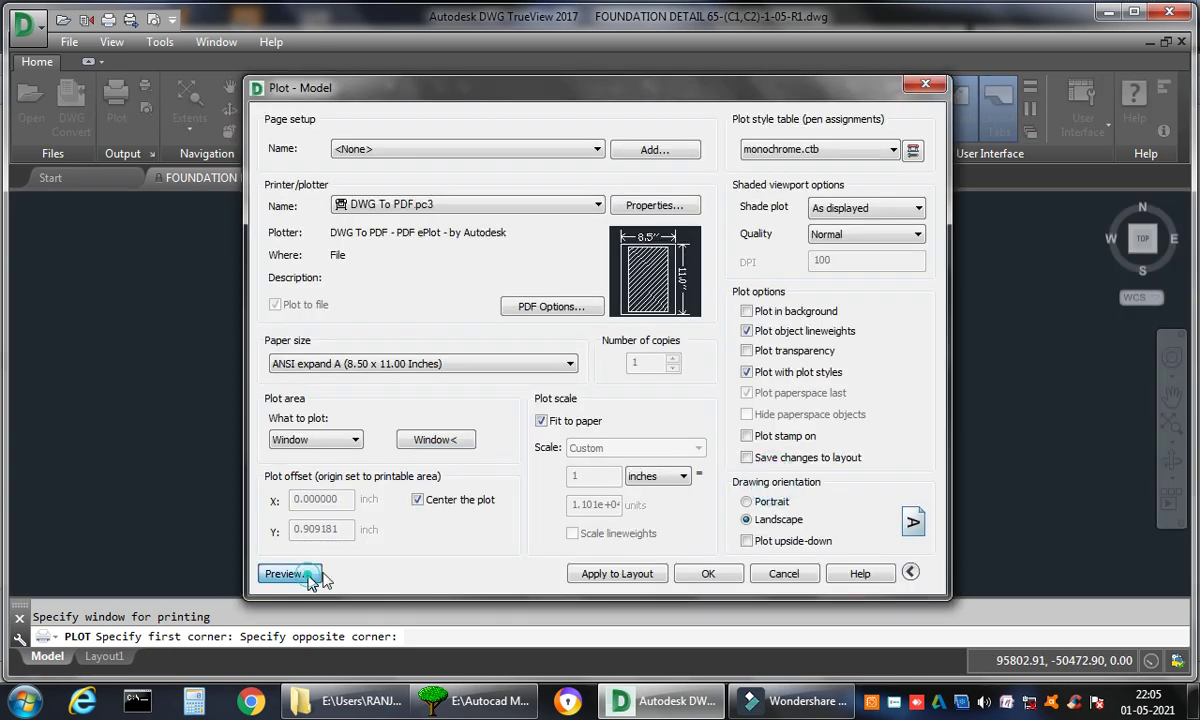
Step: Preview the plot of the framed column layout plan and inspect its grid lines, columns and title before leaving the preview
{"action": "left_click", "coordinate": [300, 543]}
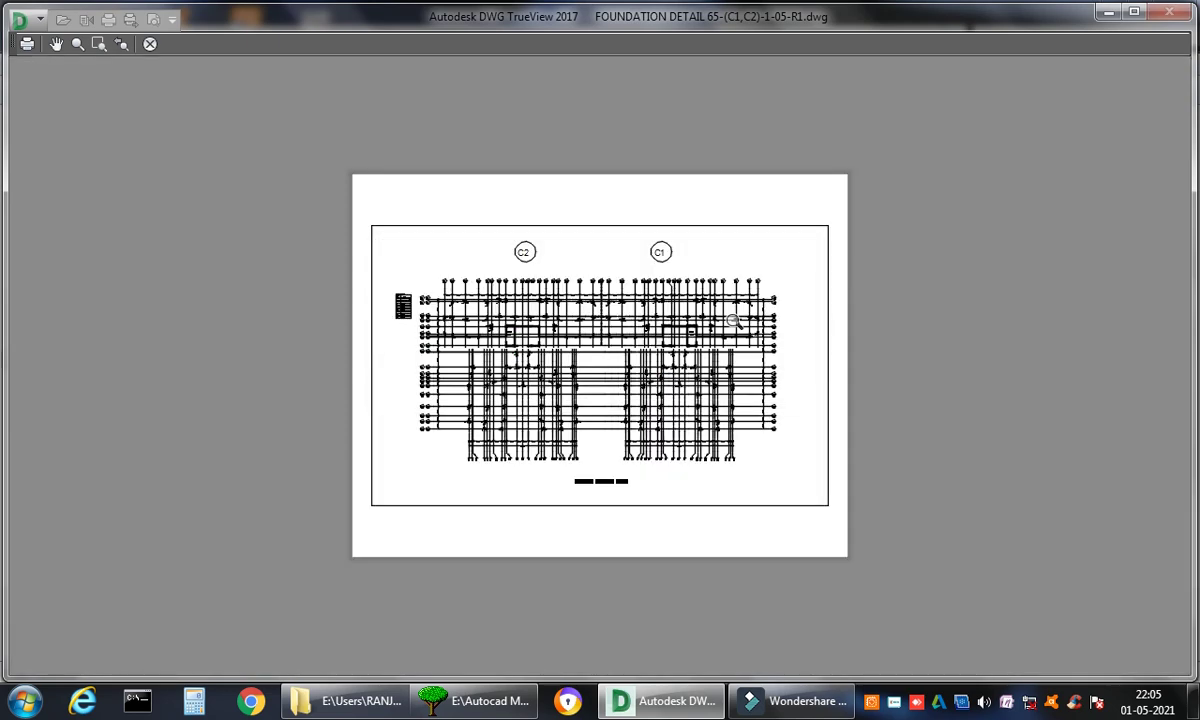
{"action": "scroll", "coordinate": [743, 325], "scroll_direction": "up", "scroll_amount": 5}
{"action": "right_click", "coordinate": [743, 328]}
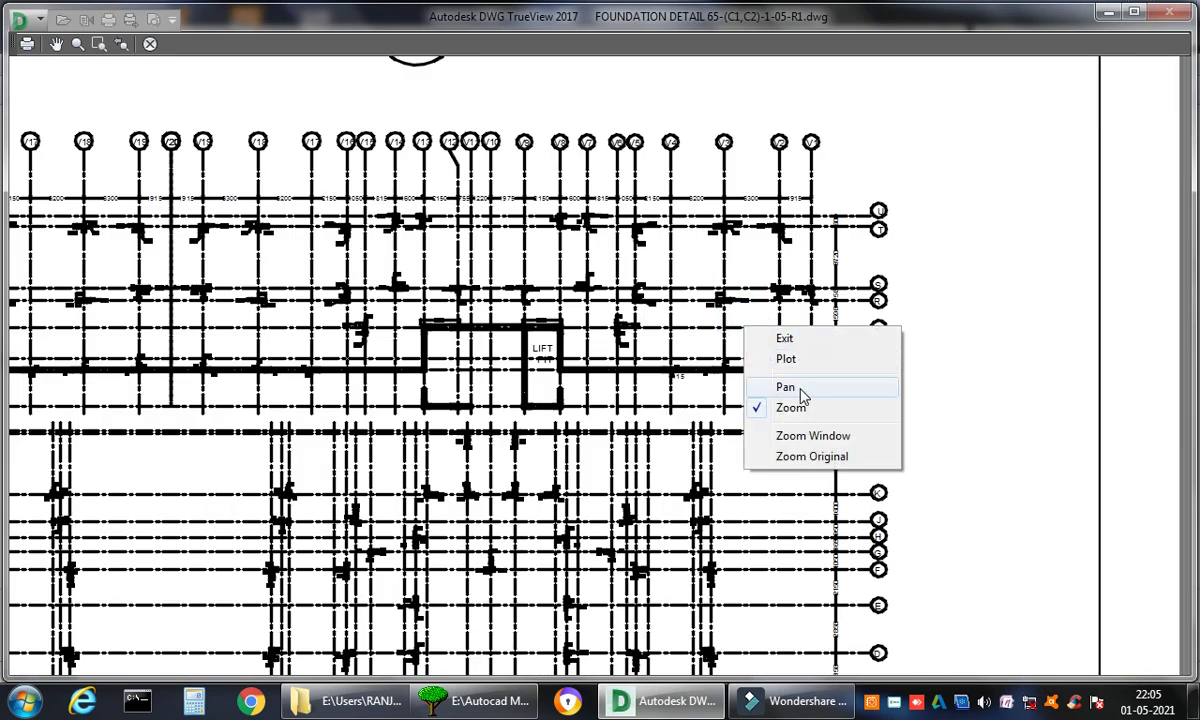
{"action": "left_click", "coordinate": [800, 390]}
{"action": "scroll", "coordinate": [540, 322], "scroll_direction": "down", "scroll_amount": 5}
{"action": "left_click_drag", "start_coordinate": [517, 327], "coordinate": [664, 359]}
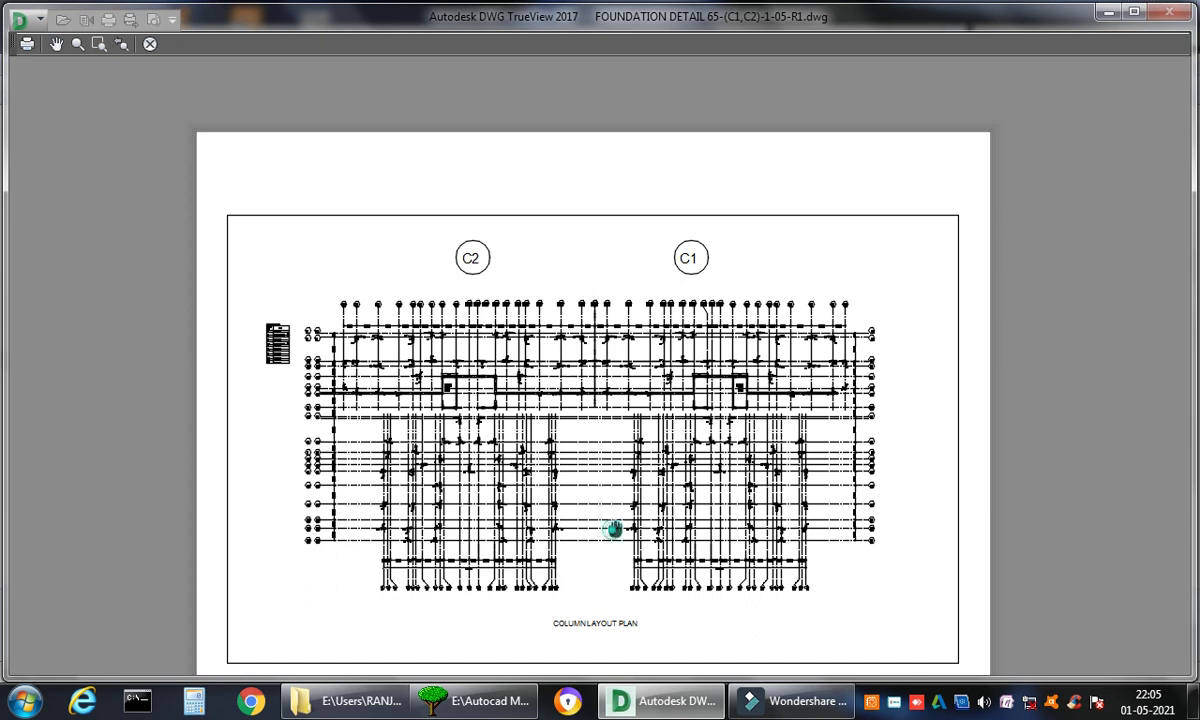
{"action": "left_click_drag", "start_coordinate": [613, 530], "coordinate": [570, 358]}
{"action": "scroll", "coordinate": [575, 340], "scroll_direction": "up", "scroll_amount": 4}
{"action": "right_click", "coordinate": [577, 325]}
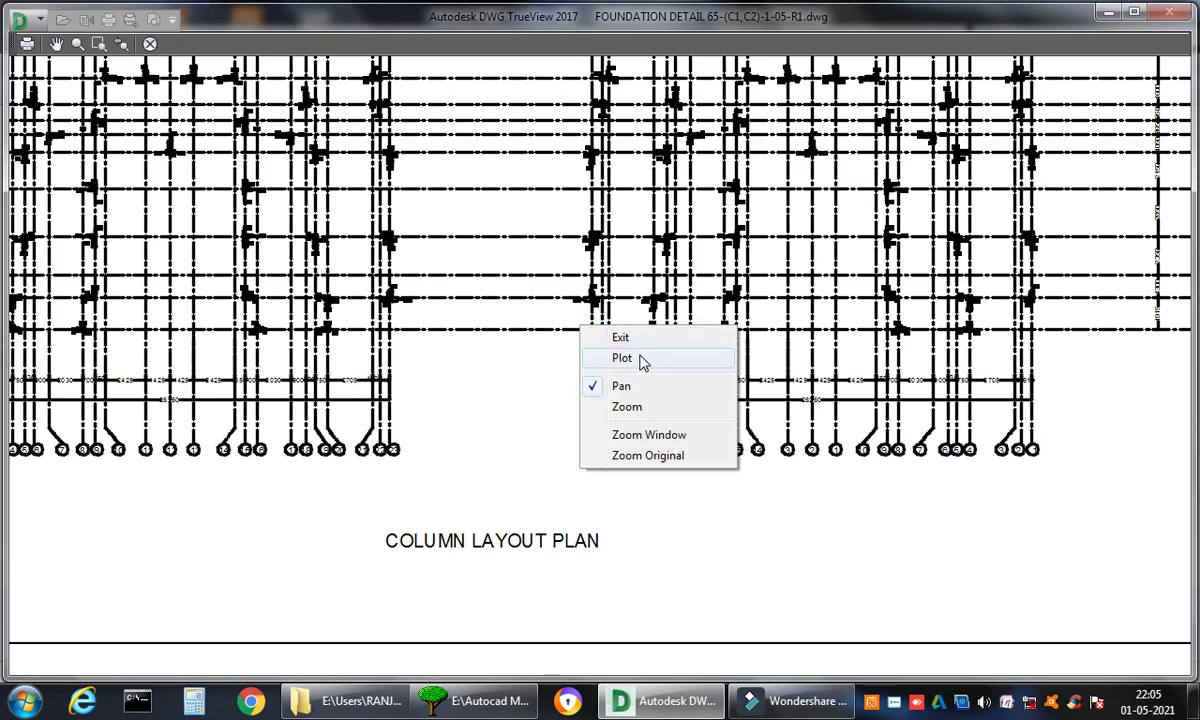
{"action": "key", "text": "Escape"}
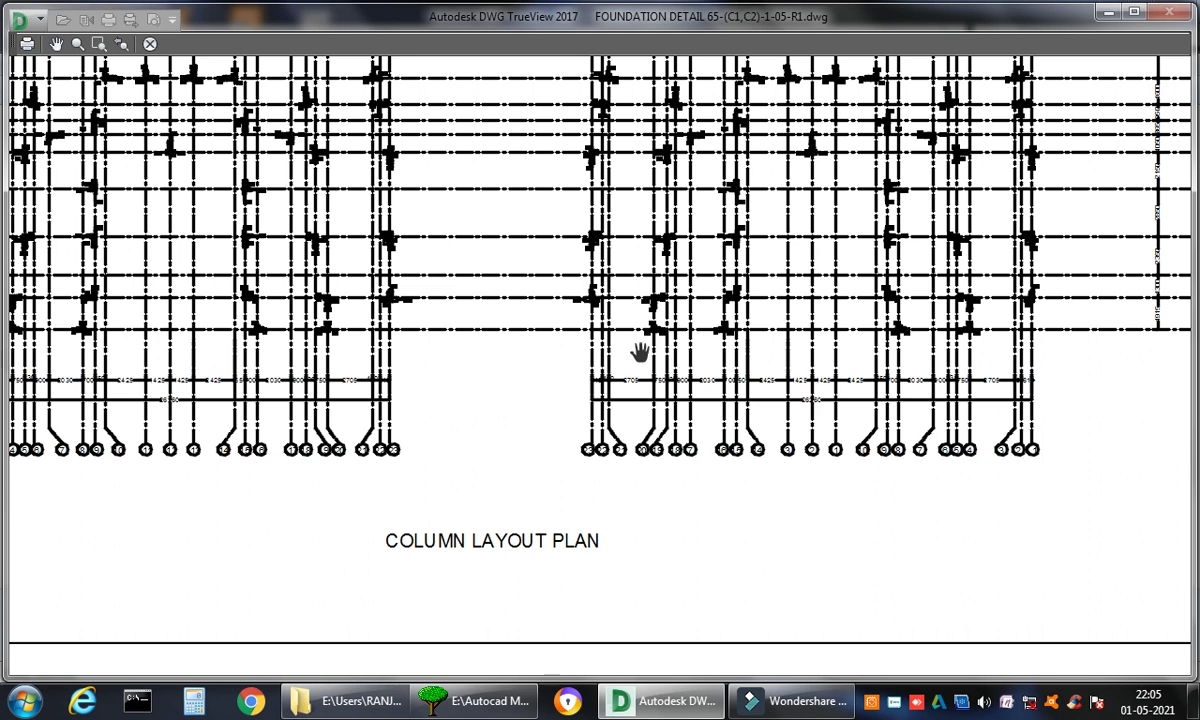
{"action": "key", "text": "Escape"}
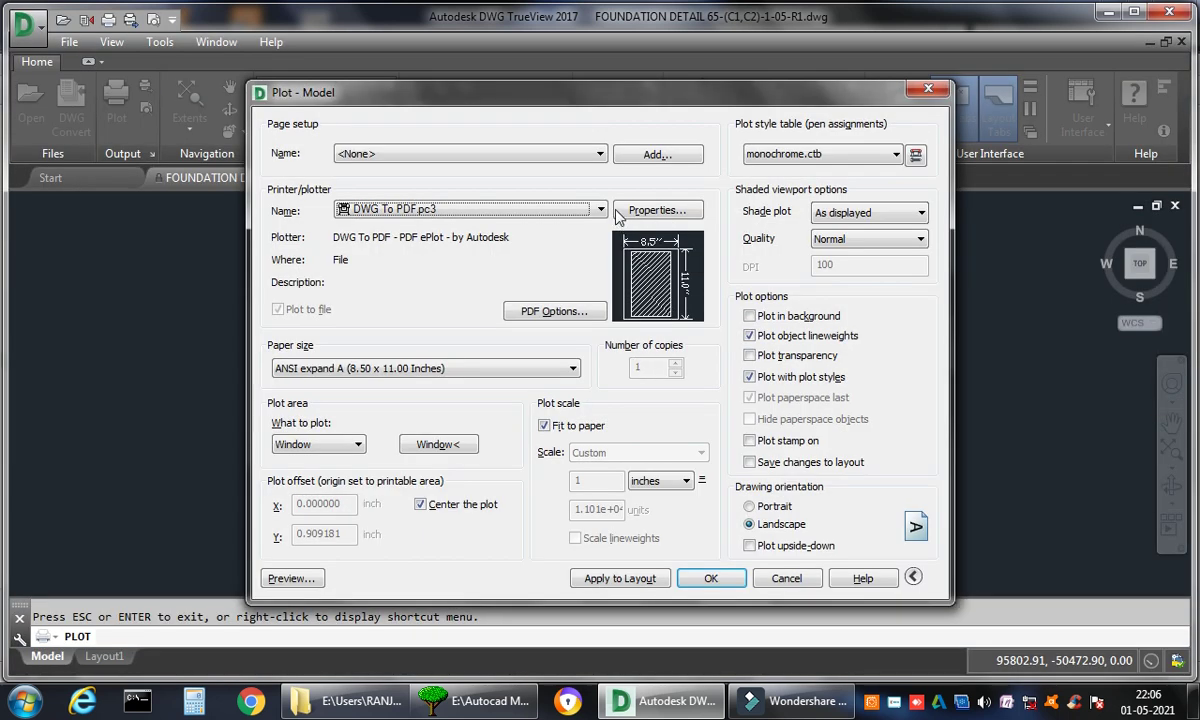
Step: Review the available page setups and plotters, and the paper sizes in the DWG To PDF.pc3 plotter properties
{"action": "left_click", "coordinate": [568, 153]}
{"action": "left_click", "coordinate": [639, 176]}
{"action": "left_click", "coordinate": [565, 216]}
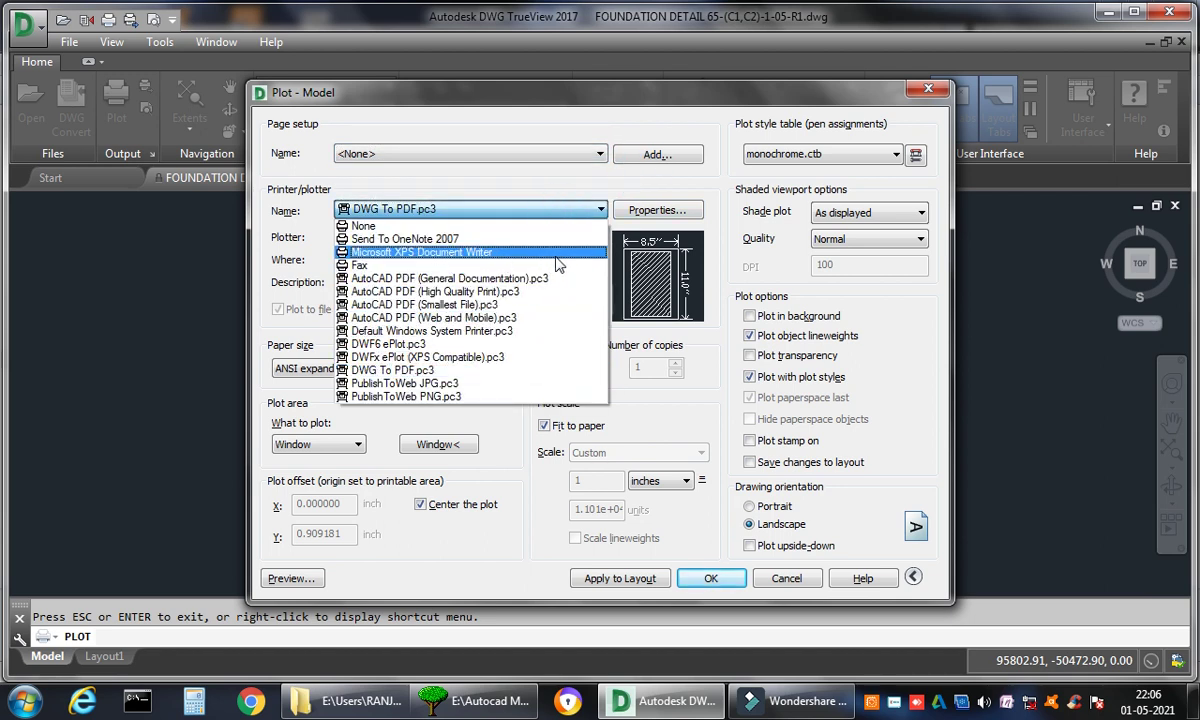
{"action": "left_click", "coordinate": [716, 366]}
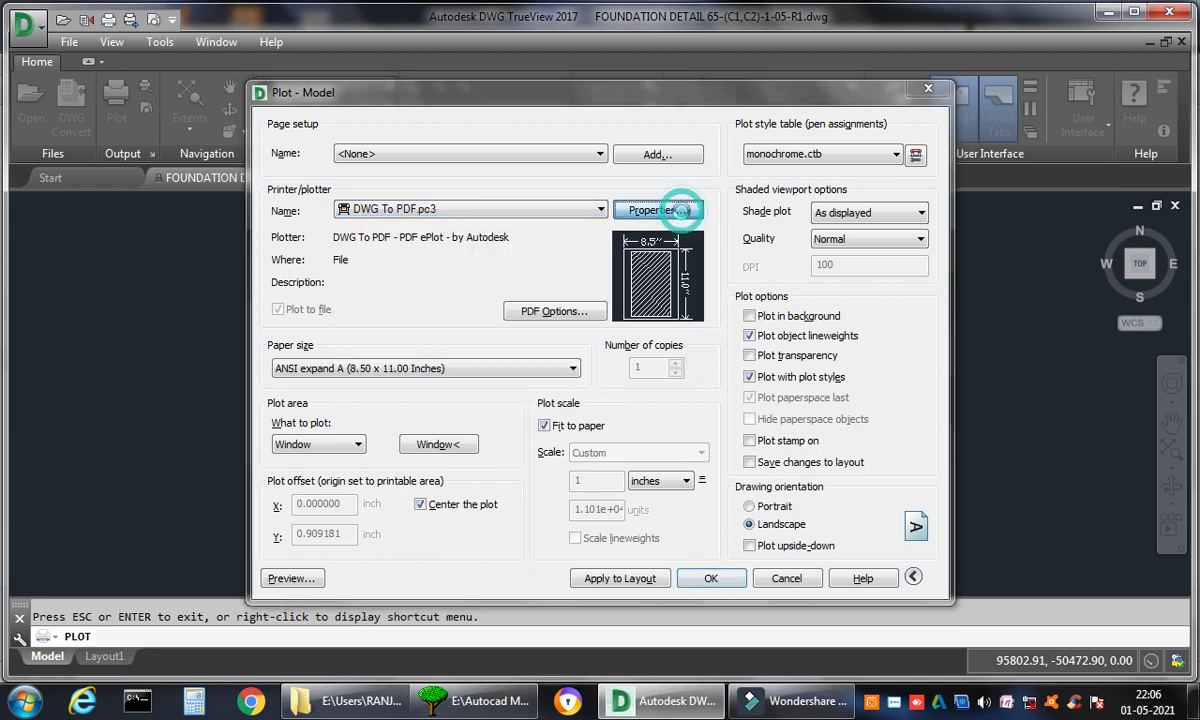
{"action": "left_click", "coordinate": [662, 210]}
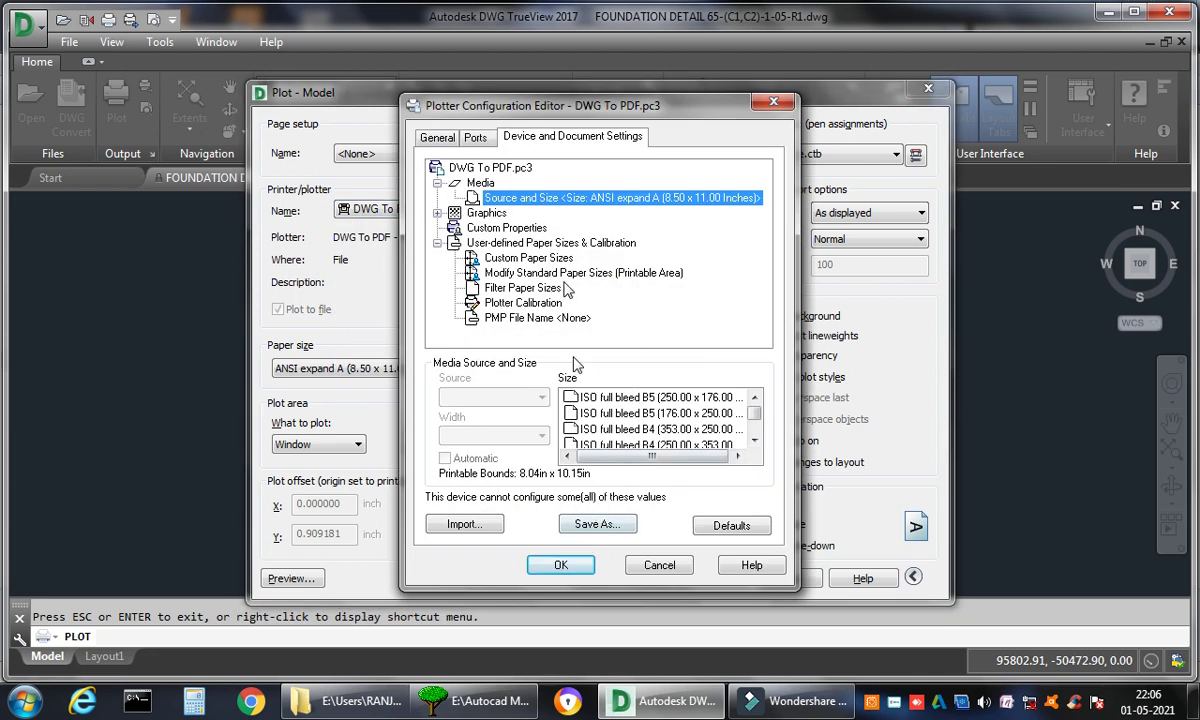
{"action": "scroll", "coordinate": [758, 410], "scroll_direction": "down", "scroll_amount": 3}
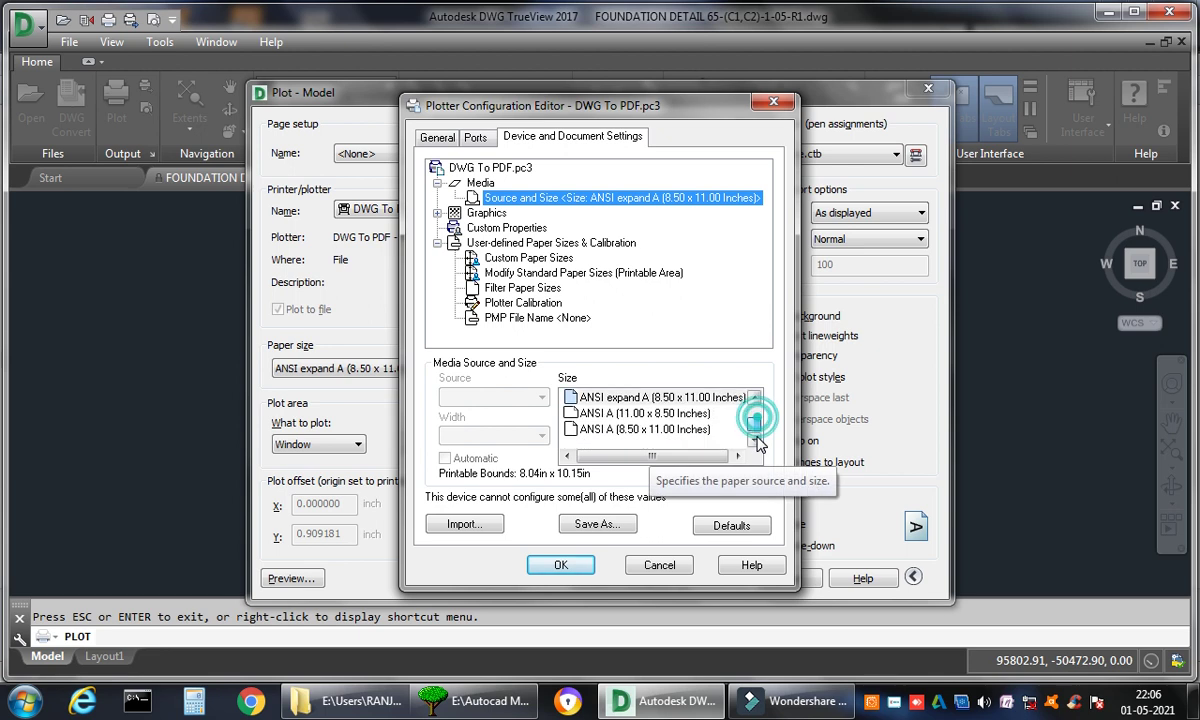
{"action": "left_click", "coordinate": [779, 104]}
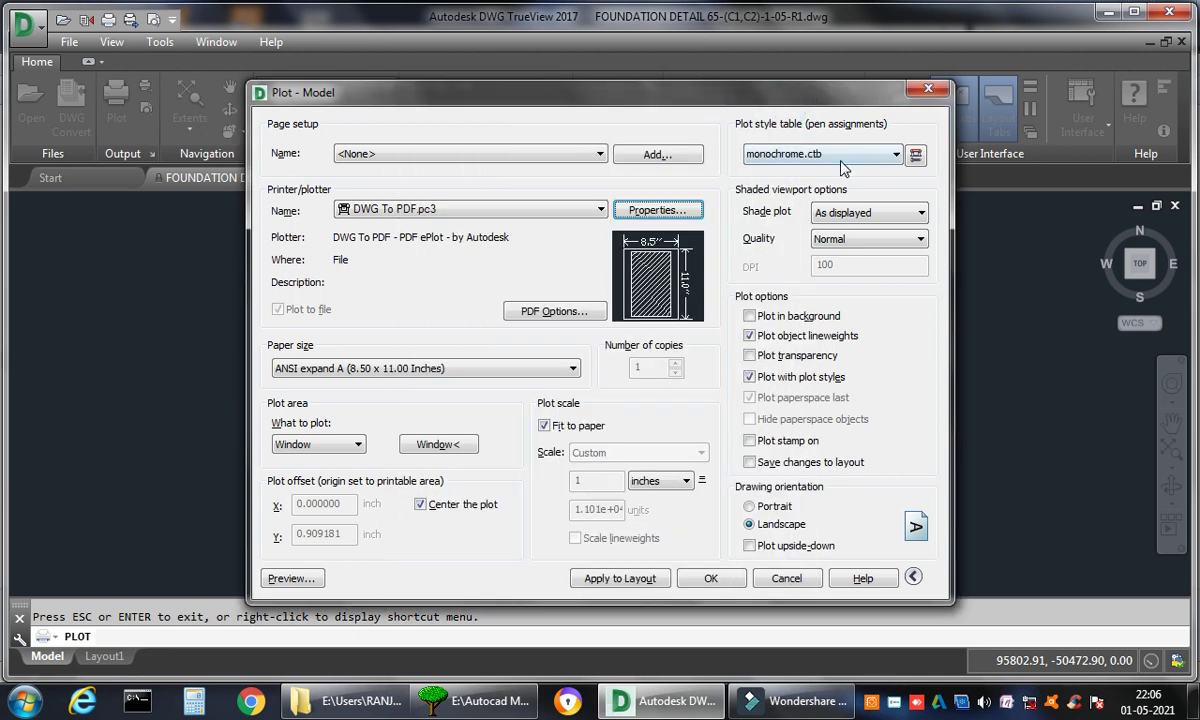
Step: Choose the monochrome.ctb plot style table and assign it to all layouts
{"action": "left_click", "coordinate": [838, 155]}
{"action": "left_click", "coordinate": [792, 269]}
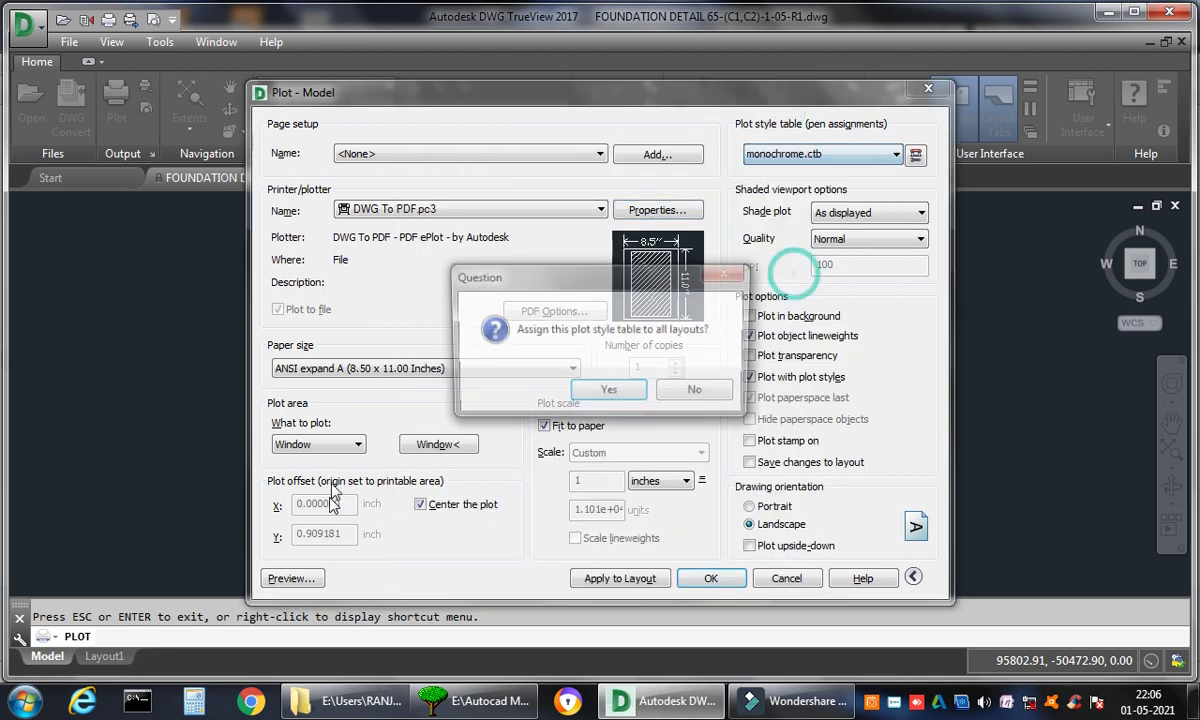
{"action": "left_click", "coordinate": [596, 393]}
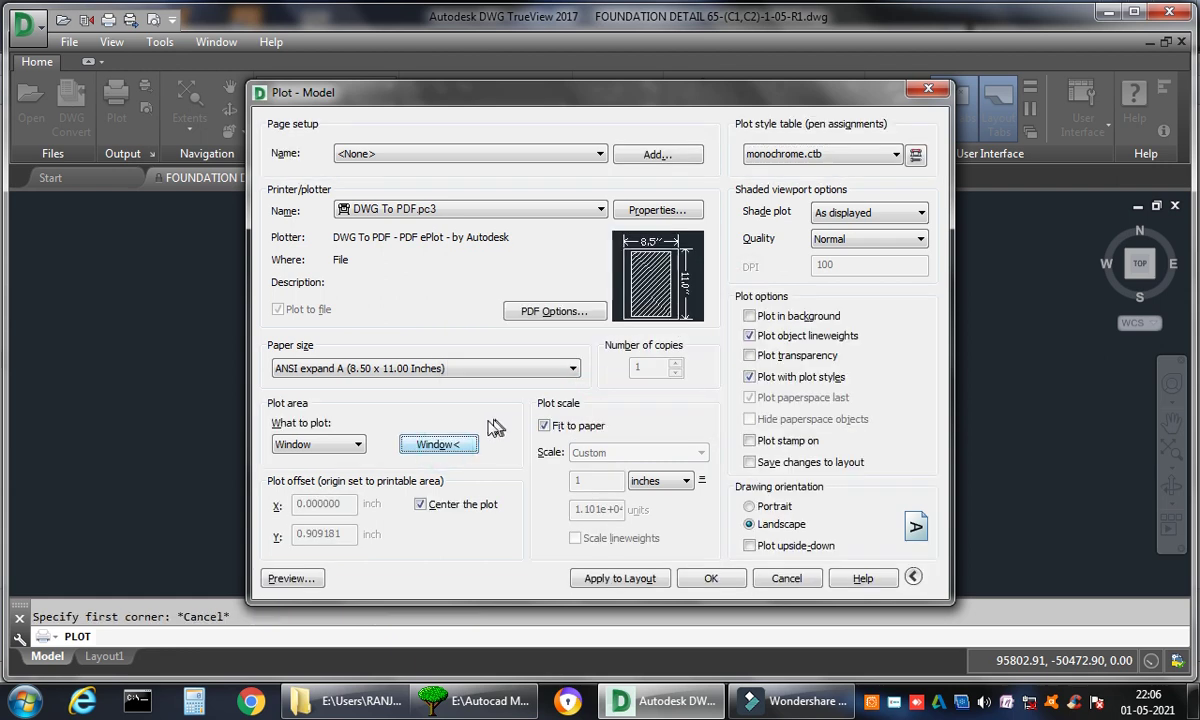
Step: Redefine the plot window around the nearest separate grid plan outside and below the framed column layout plan
{"action": "left_click", "coordinate": [440, 443]}
{"action": "scroll", "coordinate": [580, 390], "scroll_direction": "down", "scroll_amount": 6}
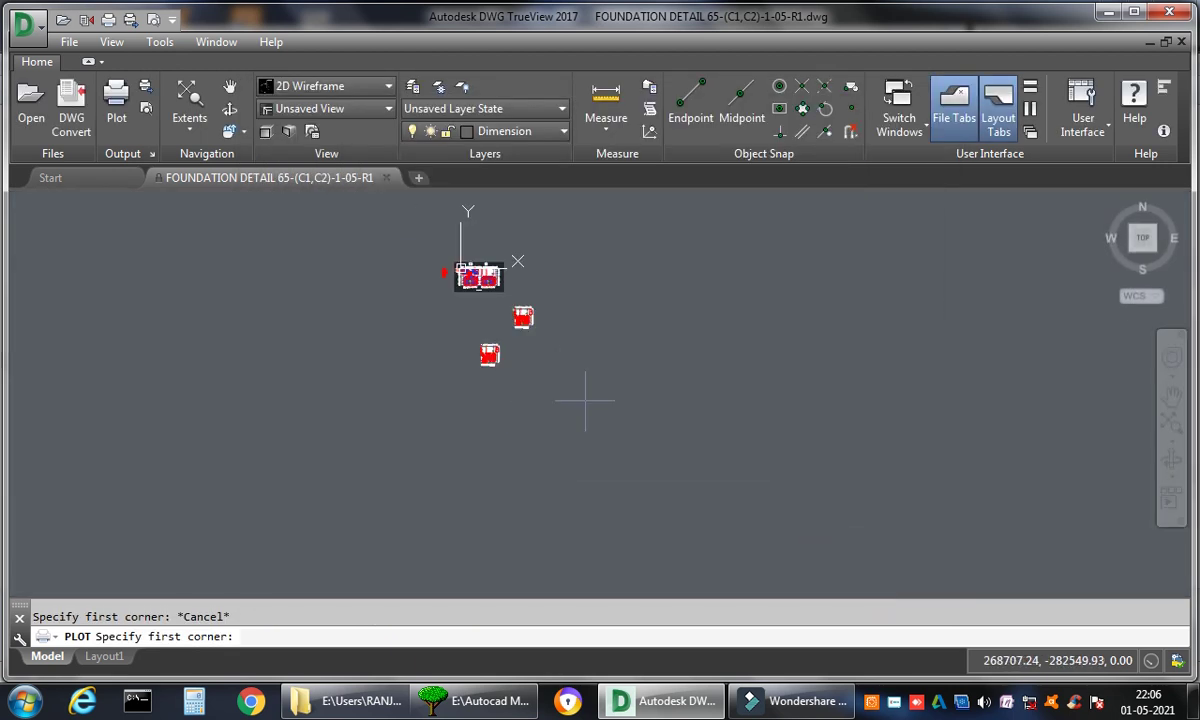
{"action": "scroll", "coordinate": [562, 377], "scroll_direction": "up", "scroll_amount": 6}
{"action": "left_click", "coordinate": [562, 376]}
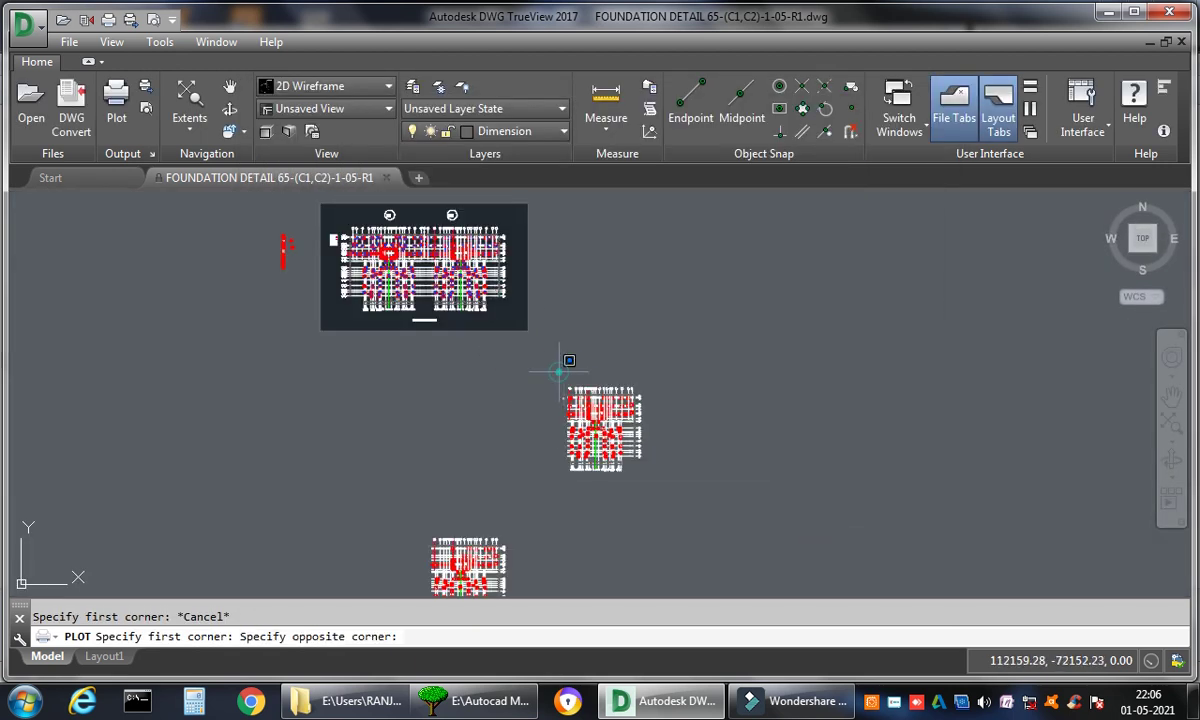
{"action": "left_click", "coordinate": [648, 478]}
Step: Preview the plot of the separate grid plan, examining its columns and grid lines up close and as a whole sheet
{"action": "left_click", "coordinate": [291, 578]}
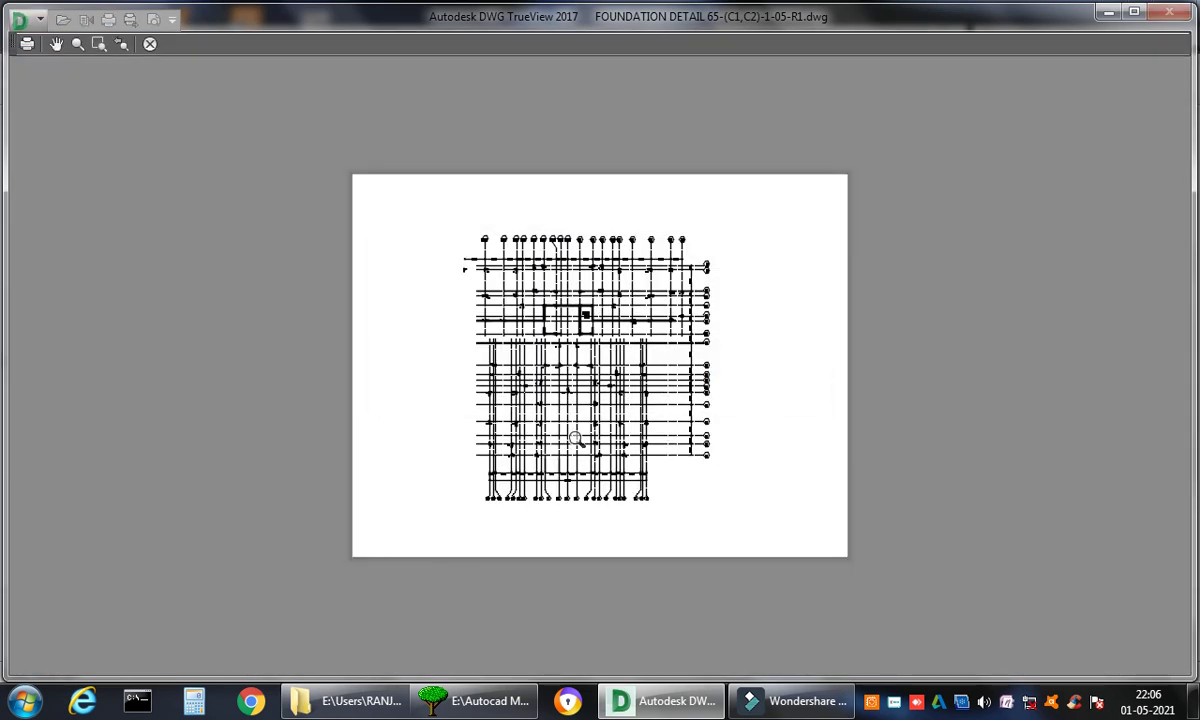
{"action": "scroll", "coordinate": [625, 340], "scroll_direction": "up", "scroll_amount": 4}
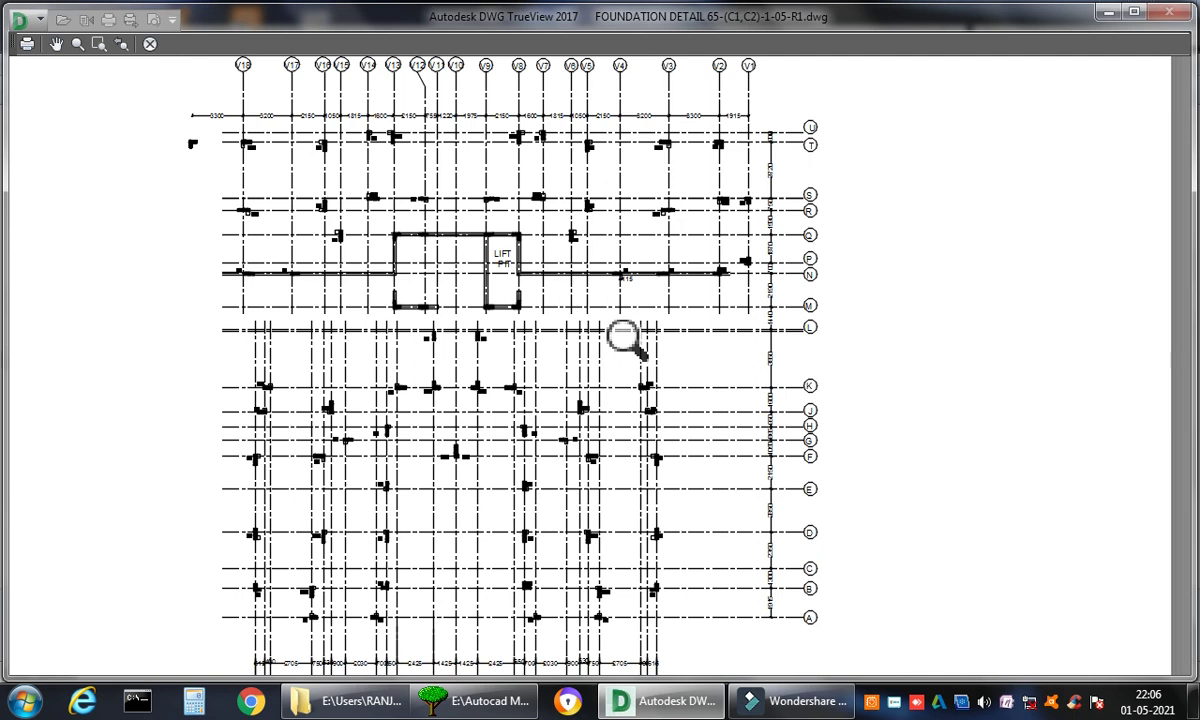
{"action": "scroll", "coordinate": [625, 340], "scroll_direction": "down", "scroll_amount": 4}
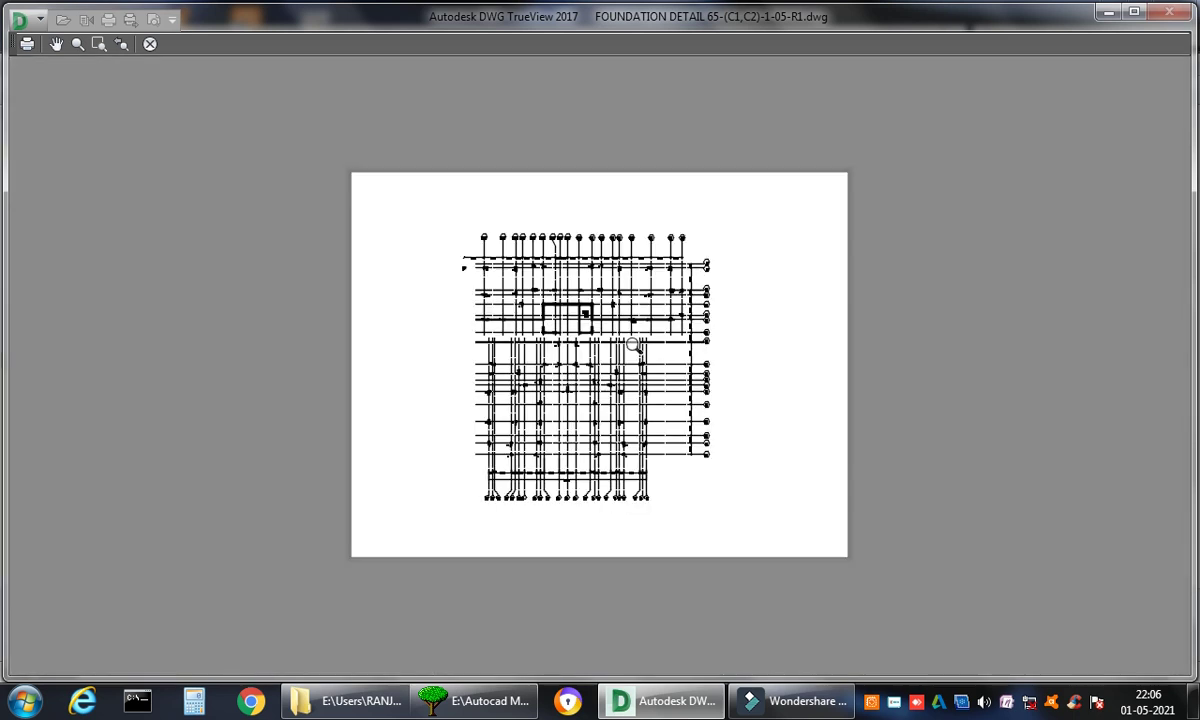